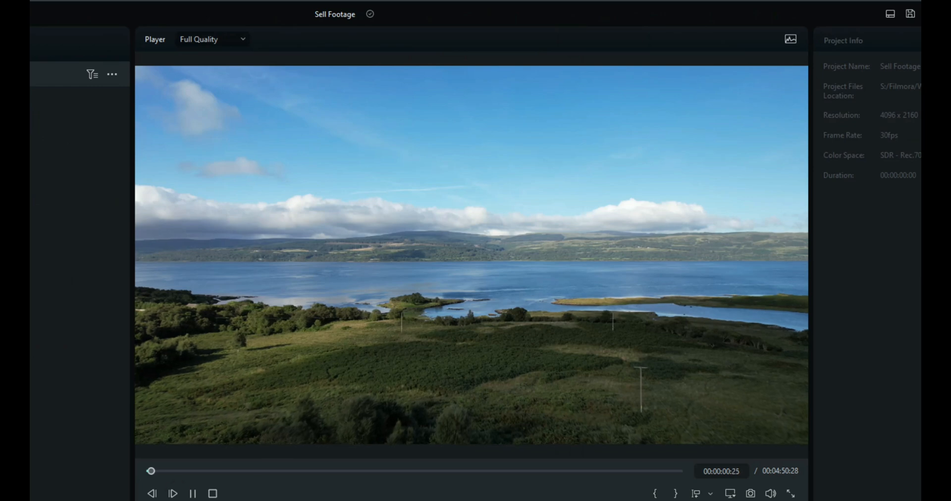
# - Select a clip range on the Drone clip in the timeline, starting at 00:00:17:17 and ending at about 00:00:25
pyautogui.click(213, 492)
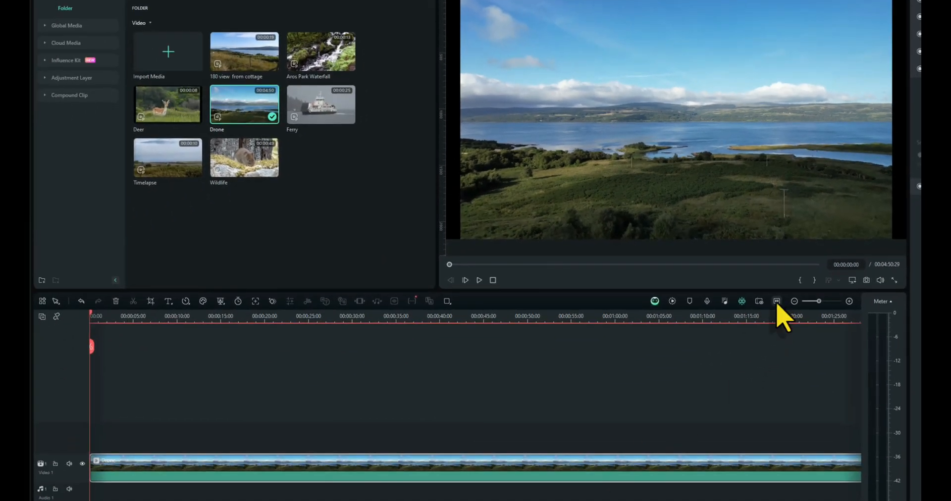
pyautogui.click(777, 301)
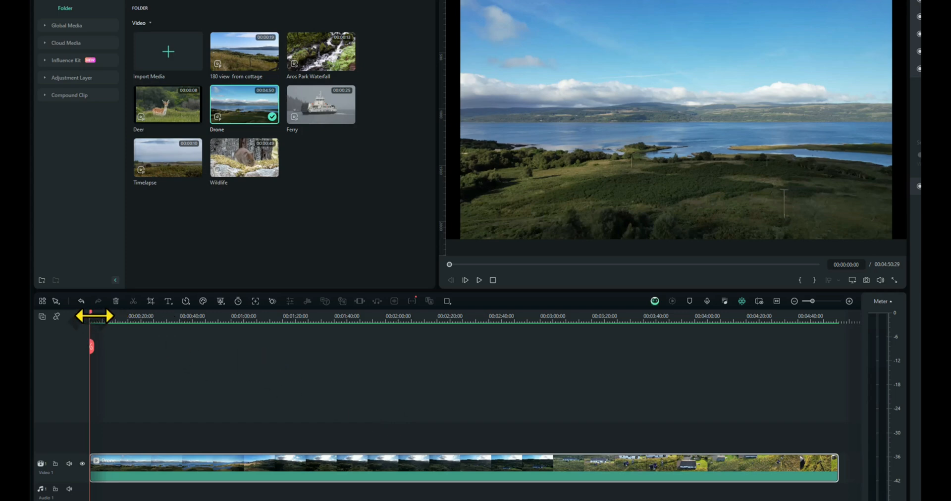
pyautogui.moveTo(91, 315); pyautogui.dragTo(134, 316)
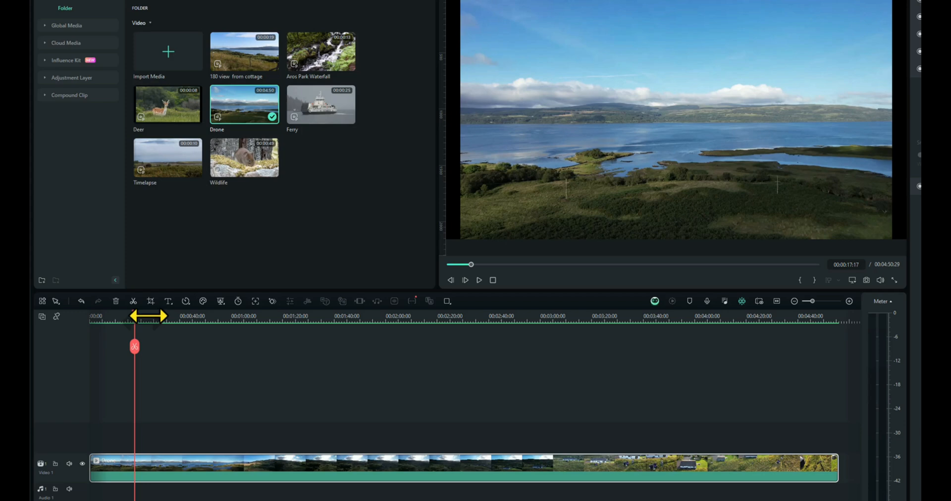
pyautogui.rightClick(132, 469)
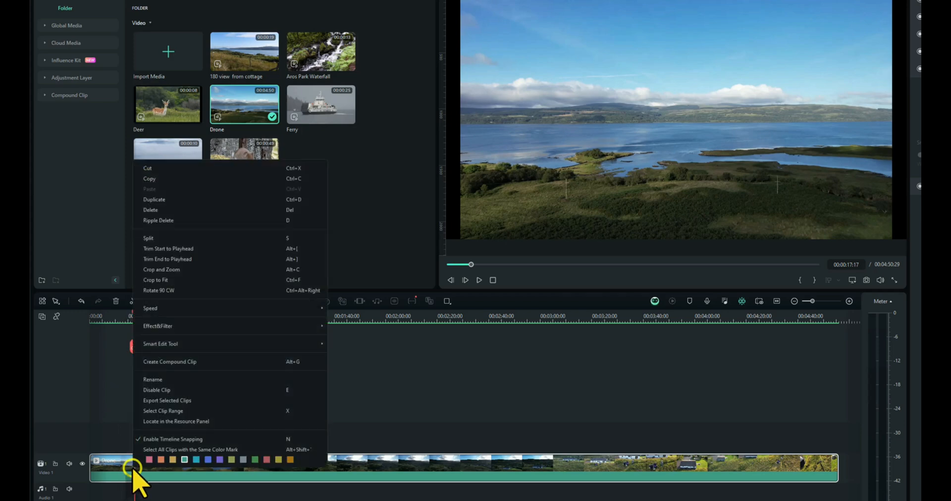
pyautogui.click(168, 411)
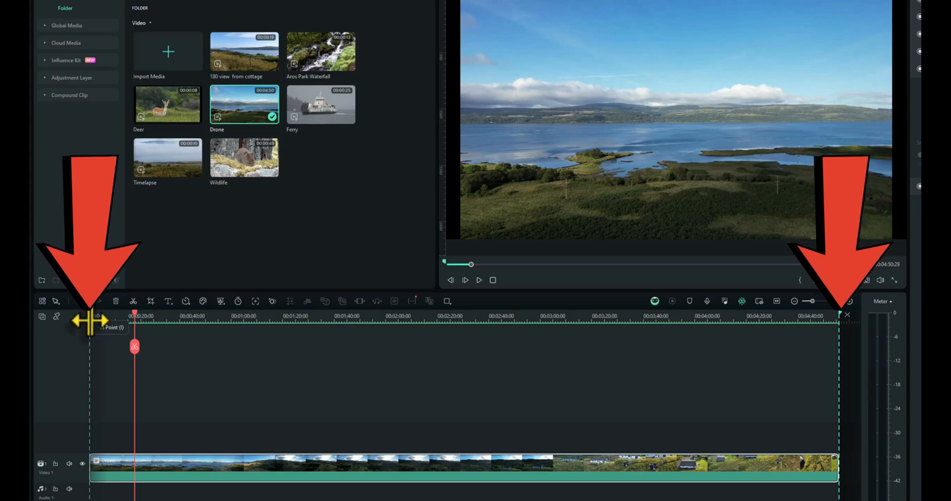
pyautogui.moveTo(90, 321); pyautogui.dragTo(134, 321)
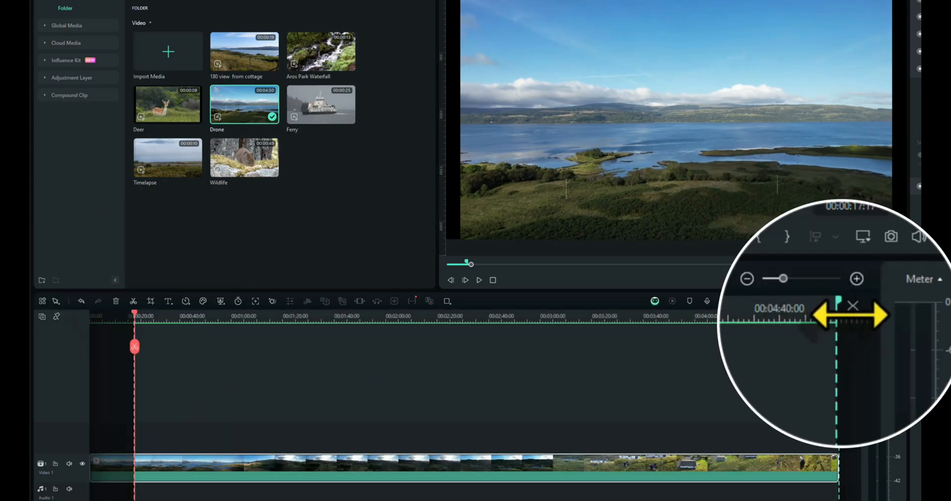
pyautogui.moveTo(838, 310); pyautogui.dragTo(156, 359)
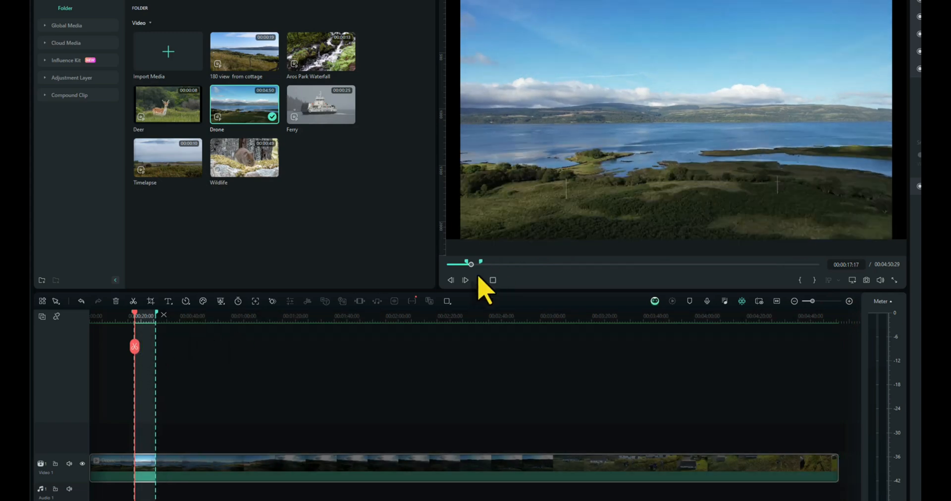
# - Play back the selected range of the Drone clip, starting slightly before its in point
pyautogui.moveTo(471, 265); pyautogui.dragTo(467, 266)
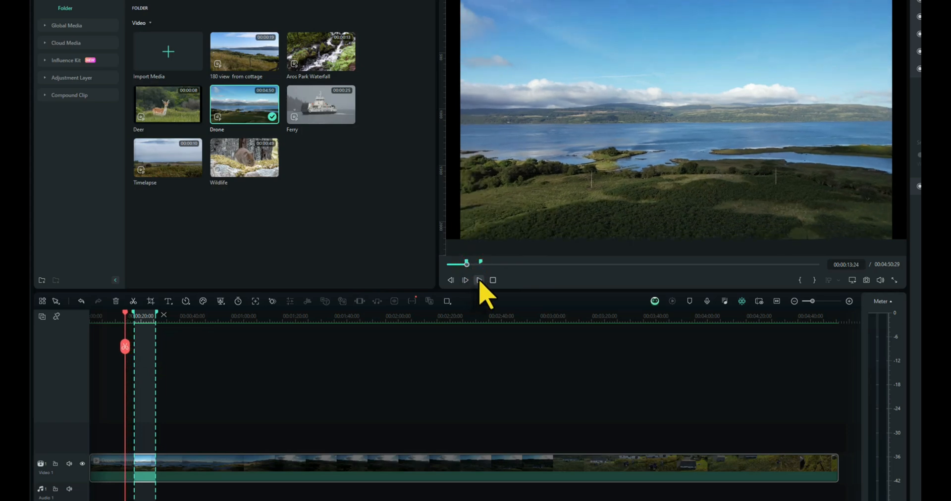
pyautogui.click(479, 280)
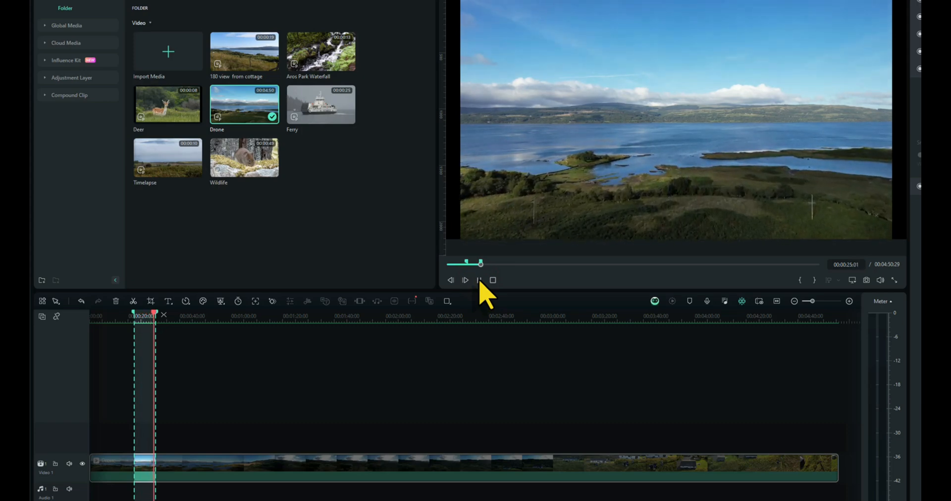
pyautogui.click(480, 280)
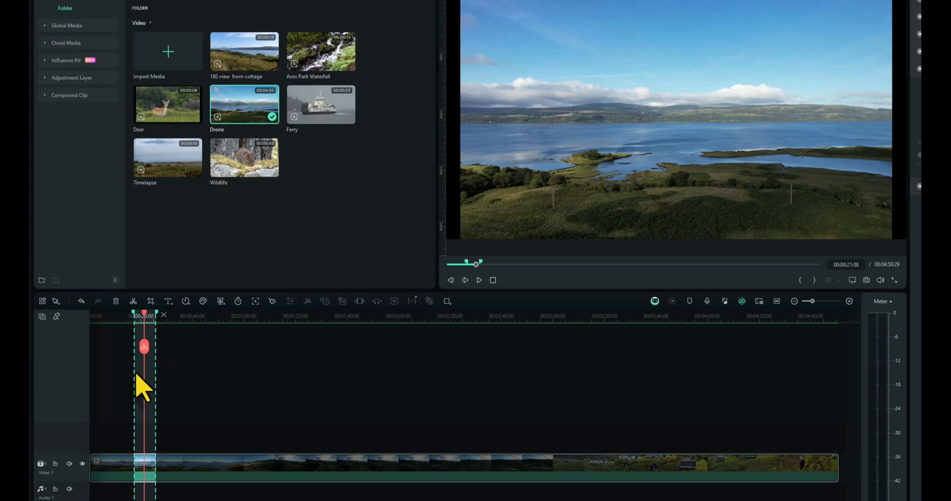
# - Open the export settings for the selected range, review them and close them without exporting
pyautogui.rightClick(115, 329)
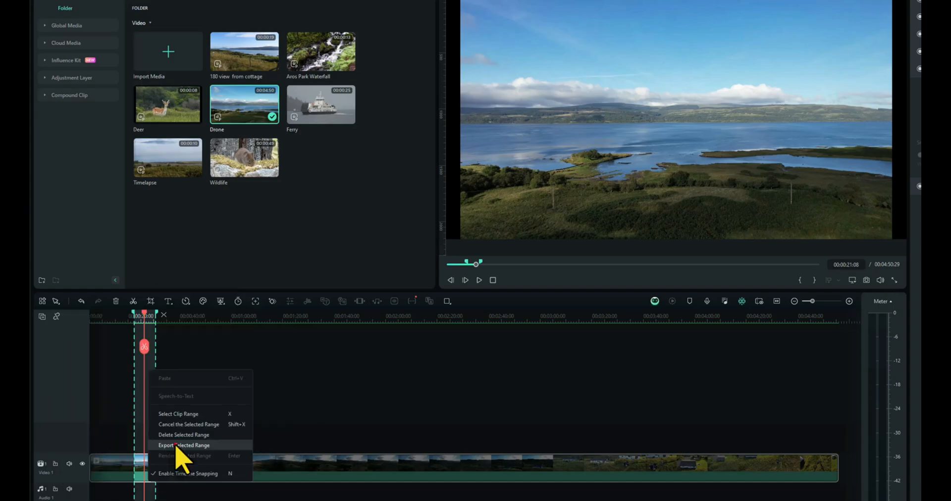
pyautogui.click(173, 446)
pyautogui.click(674, 236)
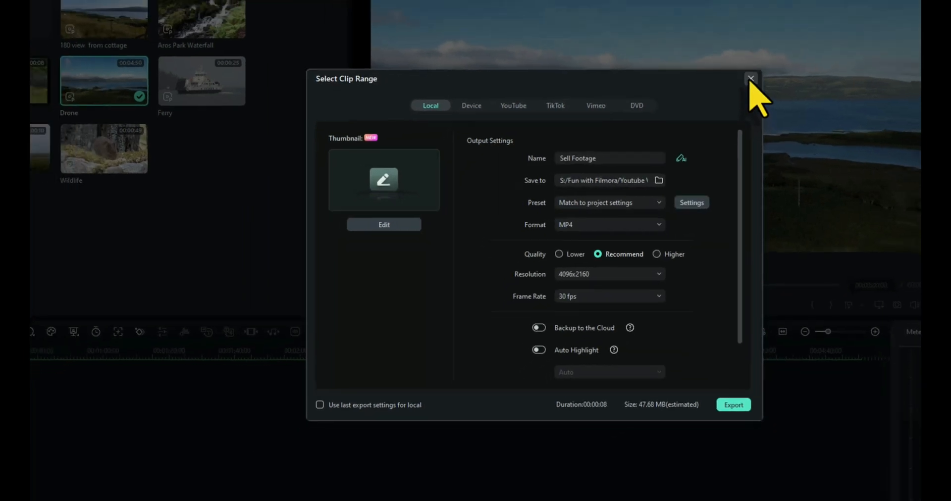
pyautogui.click(750, 63)
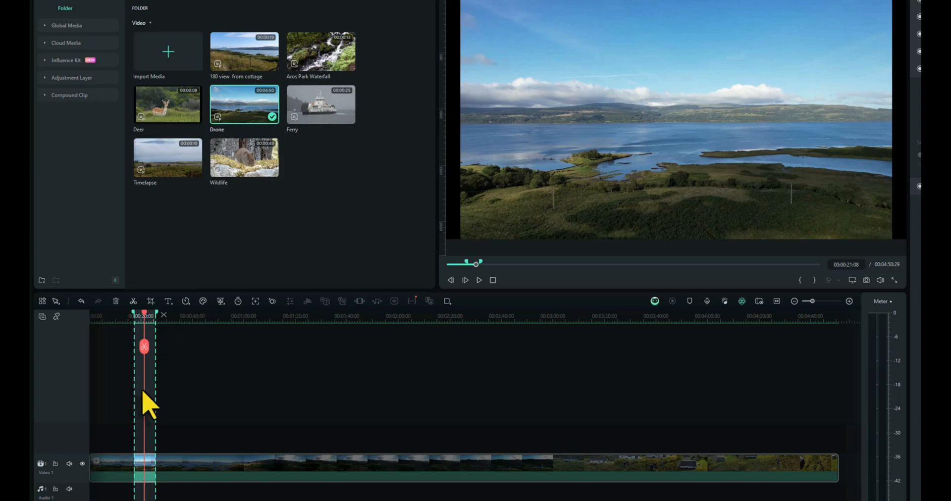
# - Cancel the current range and select a new one on the Drone clip from 00:00:34:04 to about 00:00:41
pyautogui.rightClick(110, 345)
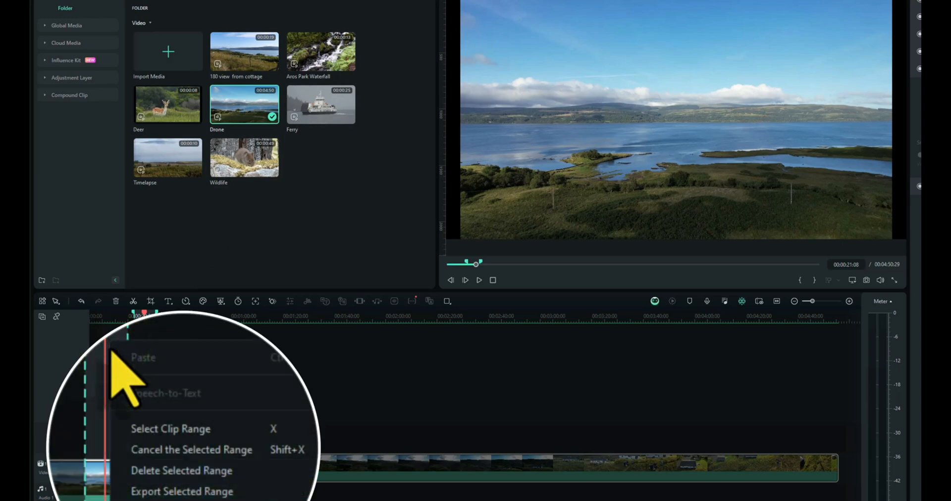
pyautogui.click(166, 444)
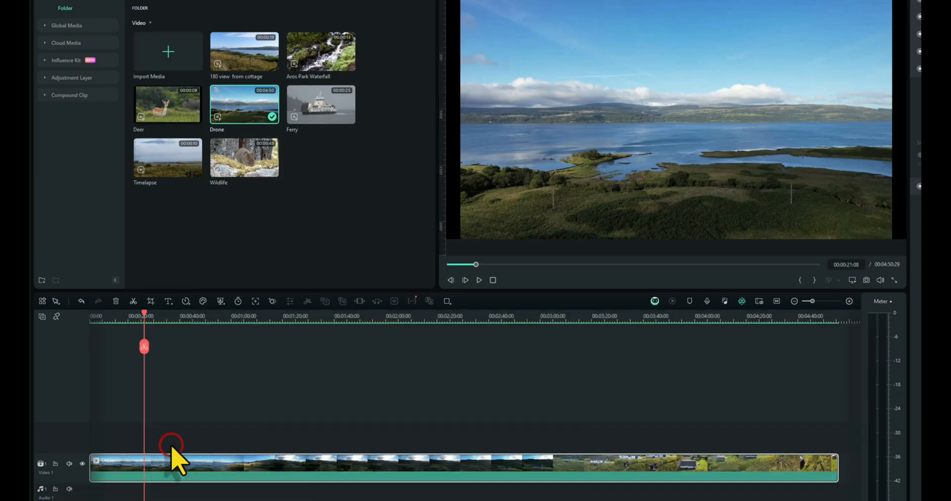
pyautogui.moveTo(147, 321); pyautogui.dragTo(183, 322)
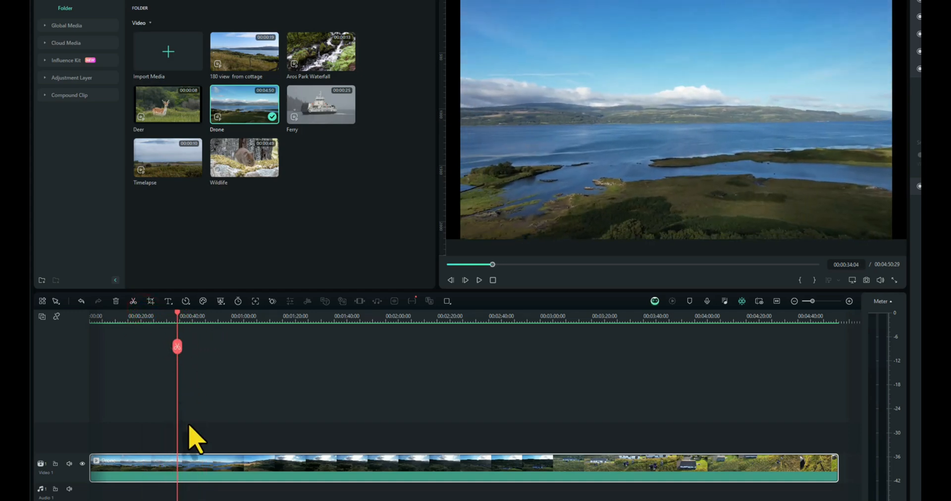
pyautogui.click(177, 469)
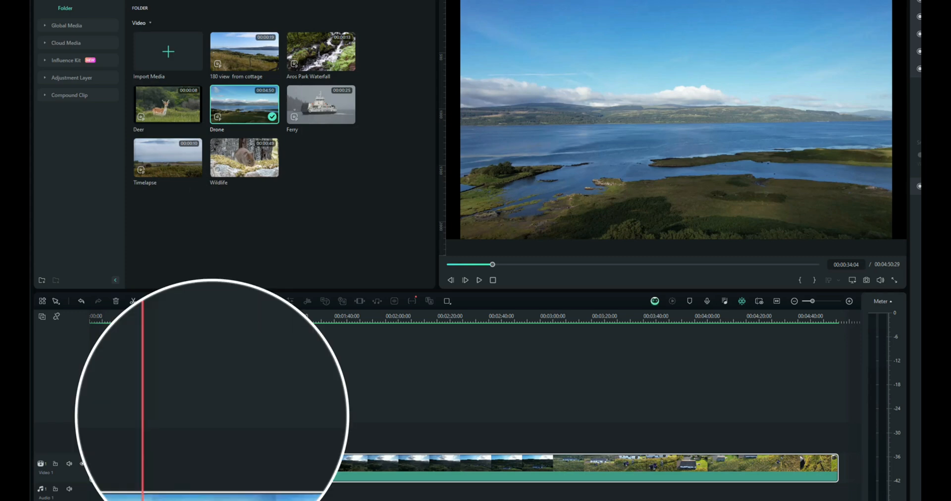
pyautogui.rightClick(179, 471)
pyautogui.click(203, 409)
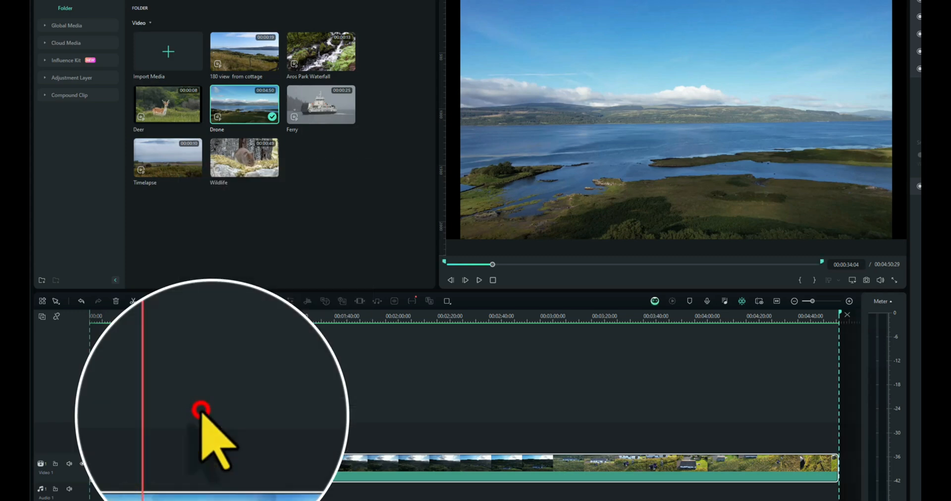
pyautogui.moveTo(90, 320); pyautogui.dragTo(177, 322)
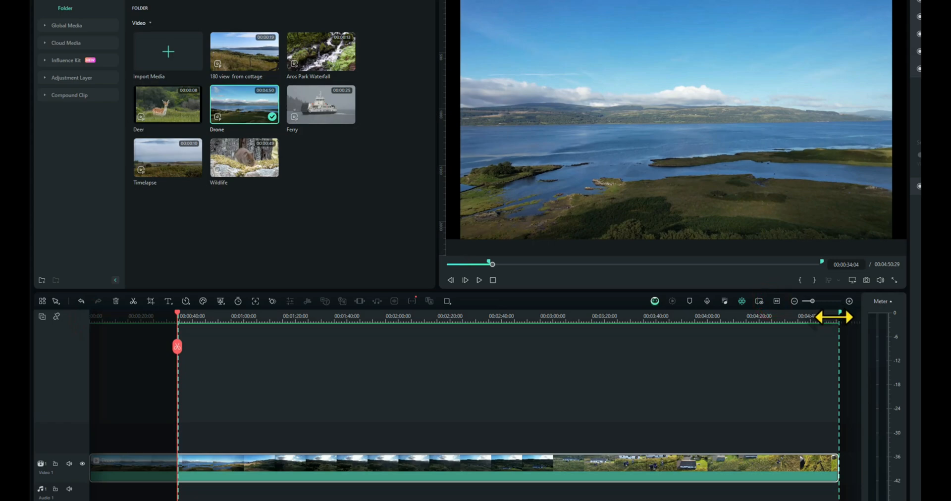
pyautogui.moveTo(836, 319); pyautogui.dragTo(197, 325)
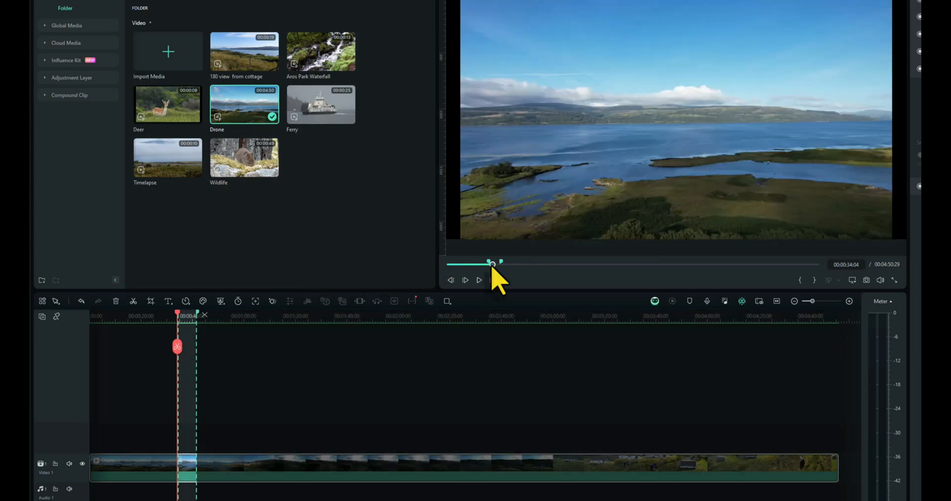
# - Preview the new range of the Drone clip from near its in point
pyautogui.moveTo(490, 263); pyautogui.dragTo(493, 265)
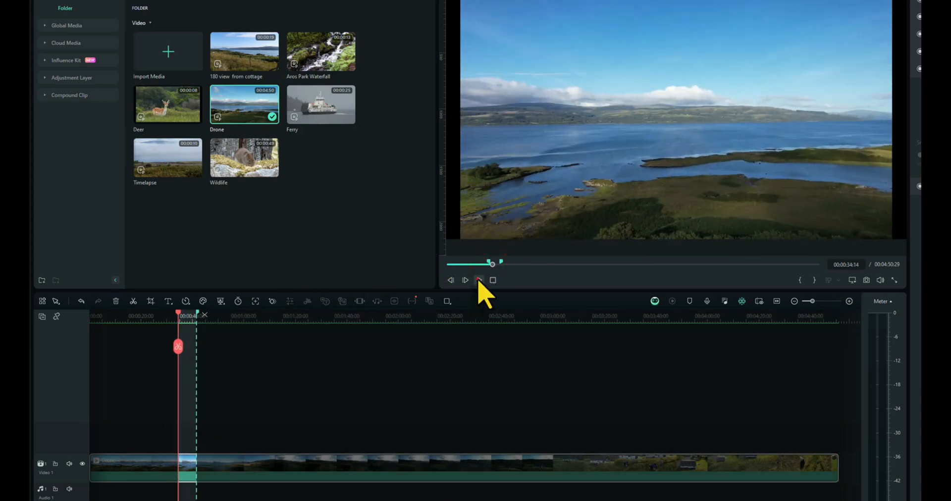
pyautogui.click(478, 280)
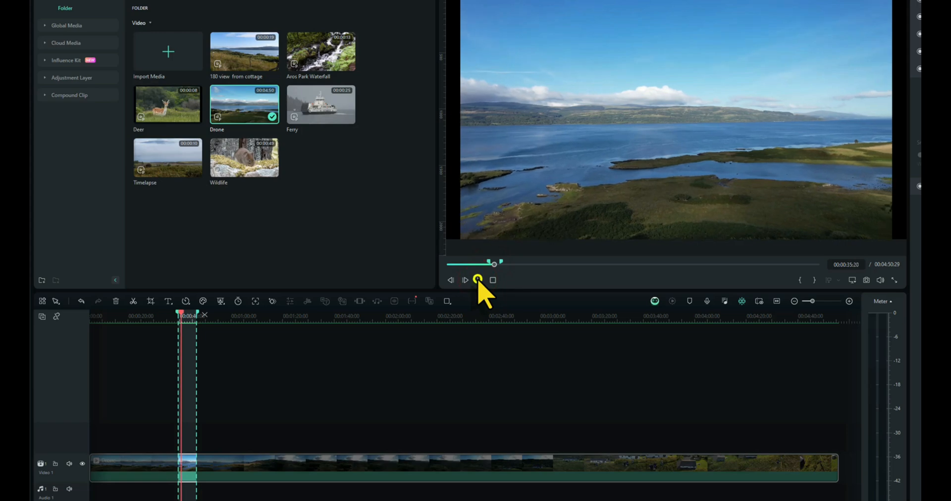
pyautogui.click(478, 281)
pyautogui.click(479, 280)
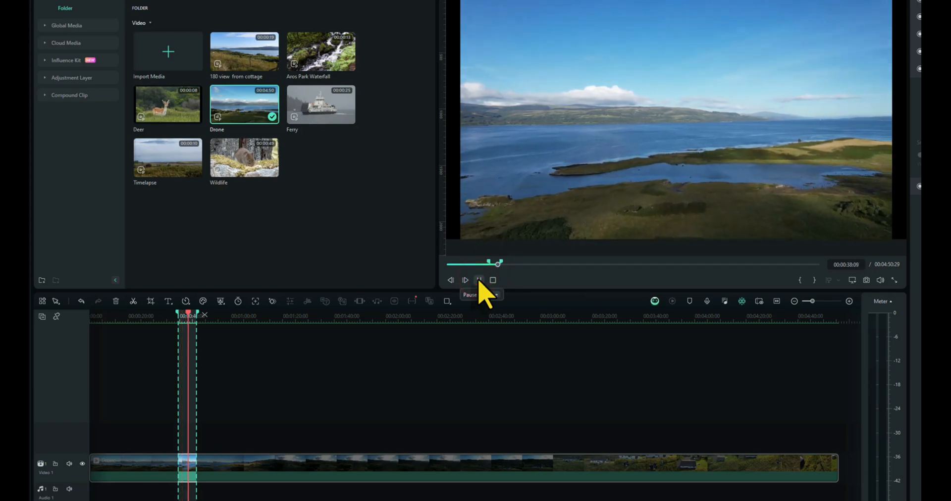
pyautogui.click(478, 281)
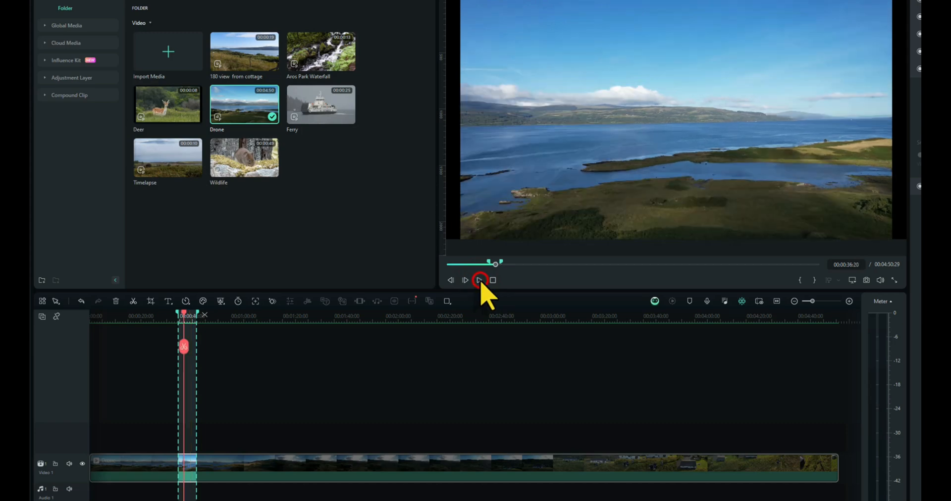
# - Review the export settings for this second range and close them without exporting
pyautogui.rightClick(190, 462)
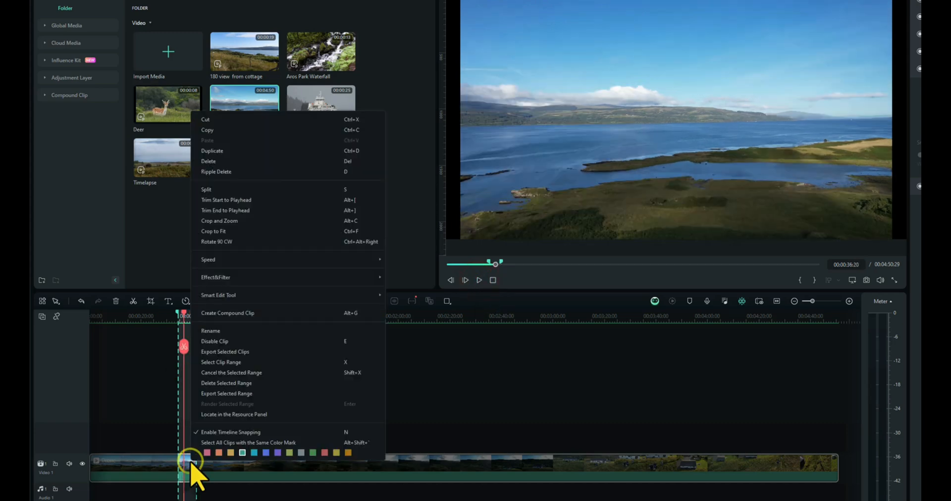
pyautogui.click(223, 393)
pyautogui.click(675, 239)
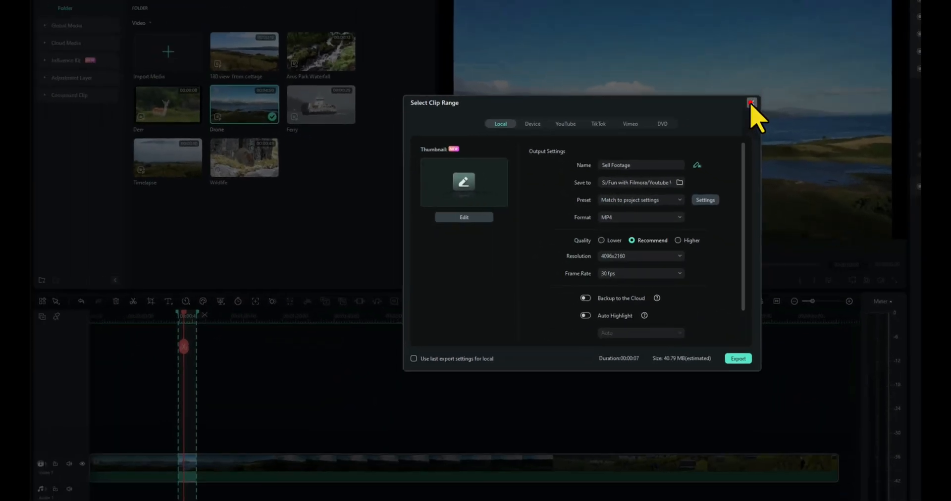
pyautogui.click(736, 57)
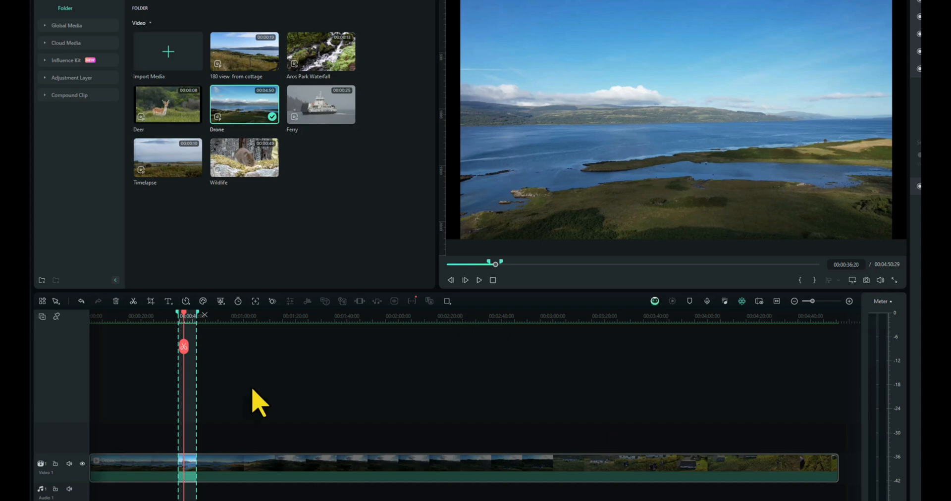
# - Cancel the second range and mark a new in point at 00:01:01:06 and out point at 00:01:05:15 on the Drone clip
pyautogui.rightClick(187, 471)
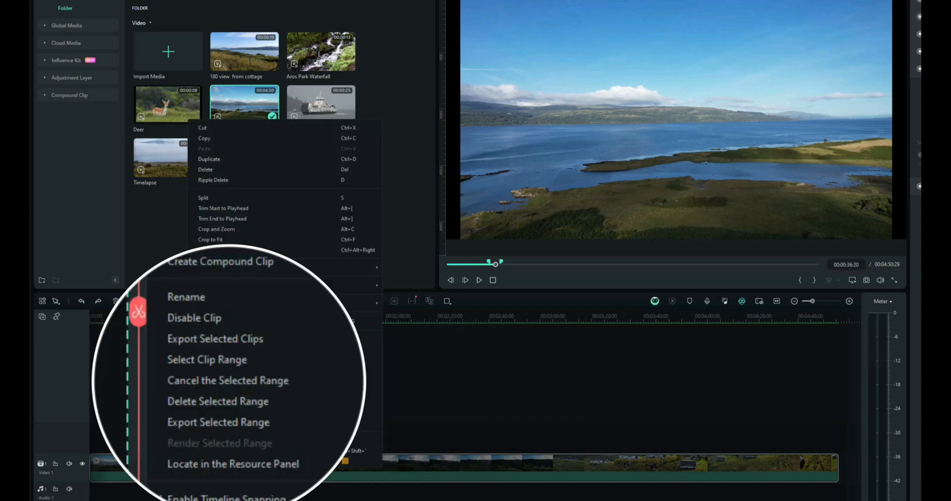
pyautogui.click(243, 385)
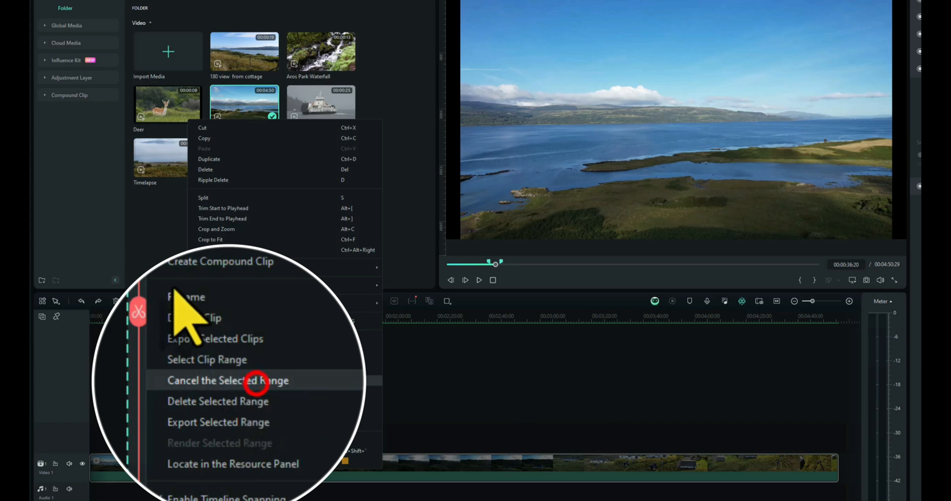
pyautogui.moveTo(184, 314); pyautogui.dragTo(242, 322)
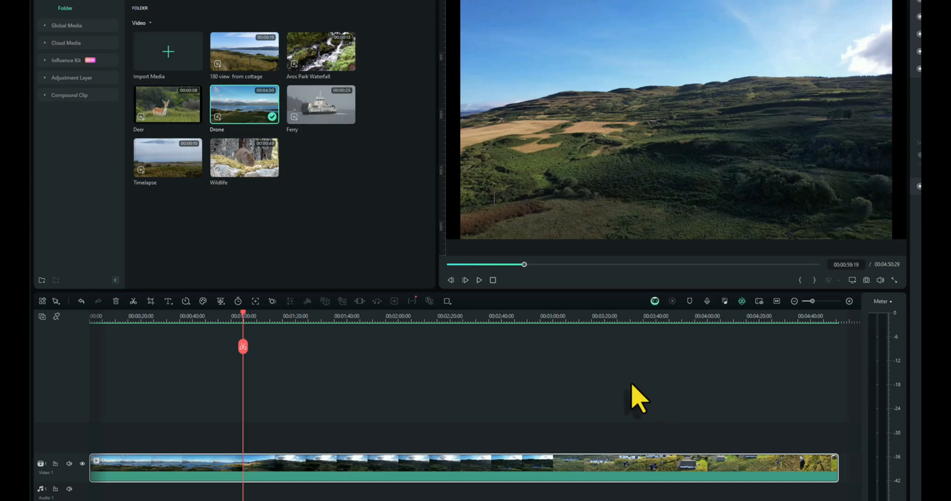
pyautogui.moveTo(242, 317); pyautogui.dragTo(248, 322)
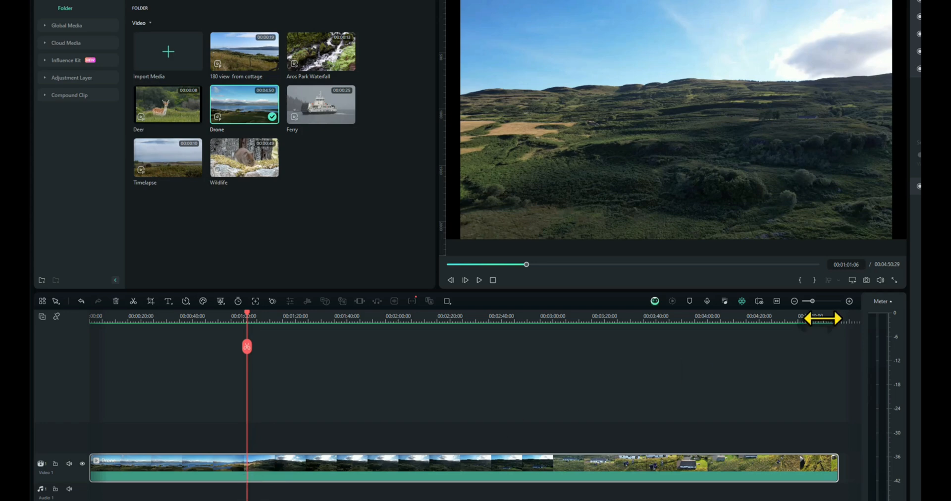
pyautogui.click(798, 280)
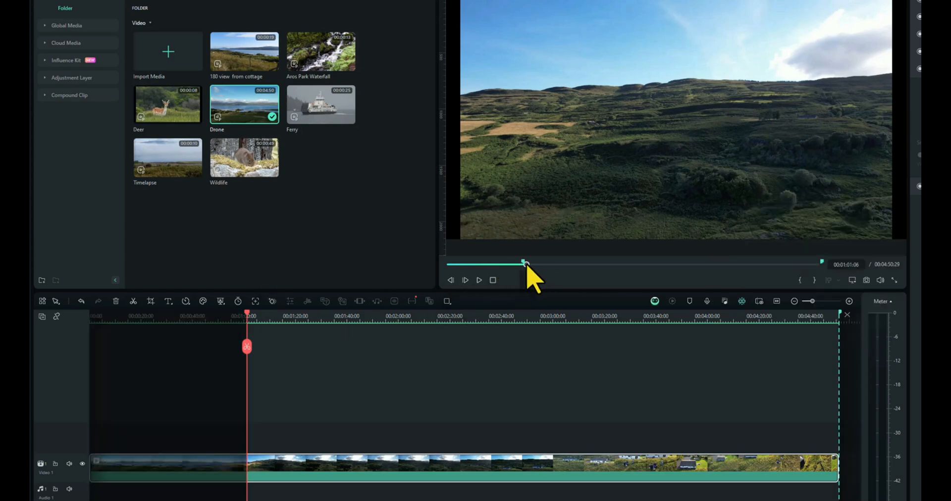
pyautogui.moveTo(526, 264); pyautogui.dragTo(532, 264)
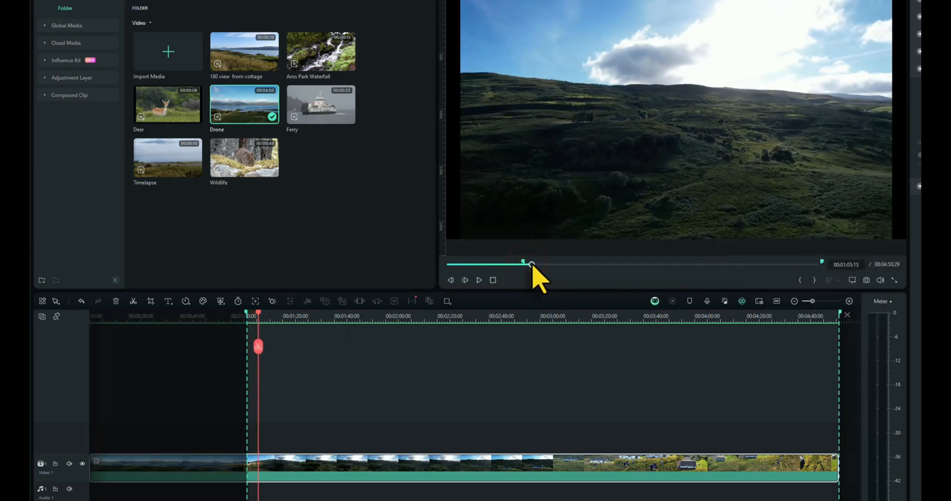
pyautogui.click(814, 280)
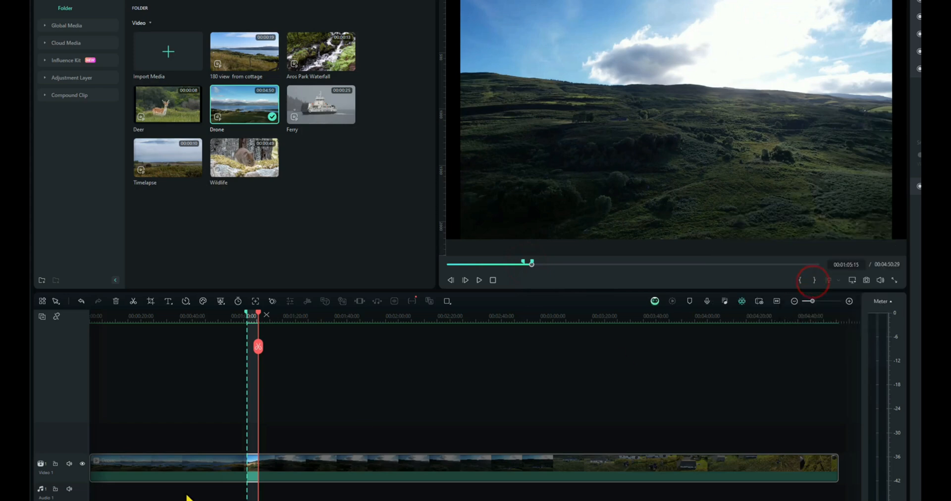
pyautogui.rightClick(254, 476)
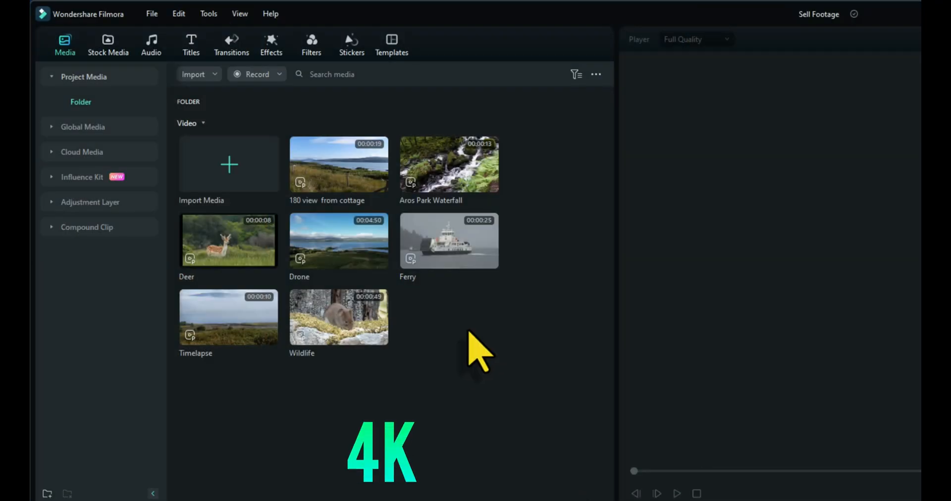
# - Add the Ferry clip to the timeline and preview it from the start
pyautogui.click(448, 255)
pyautogui.moveTo(449, 255); pyautogui.dragTo(476, 500)
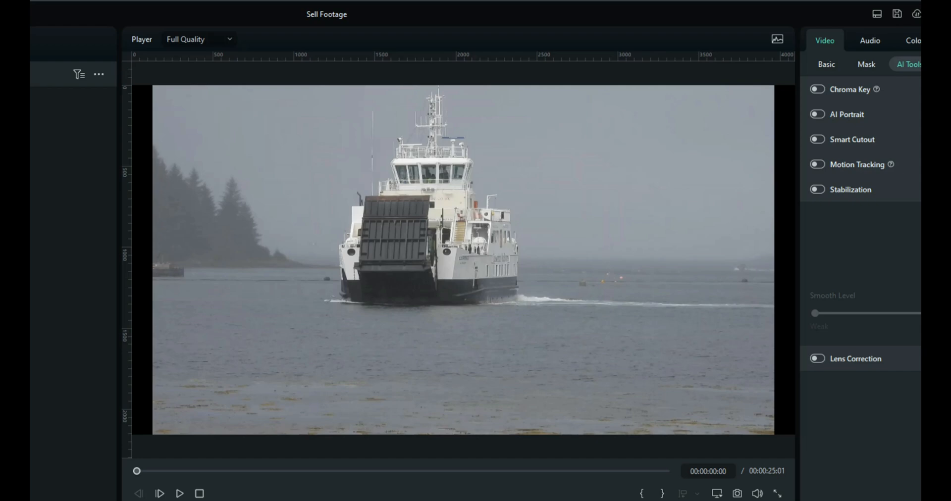
pyautogui.click(180, 494)
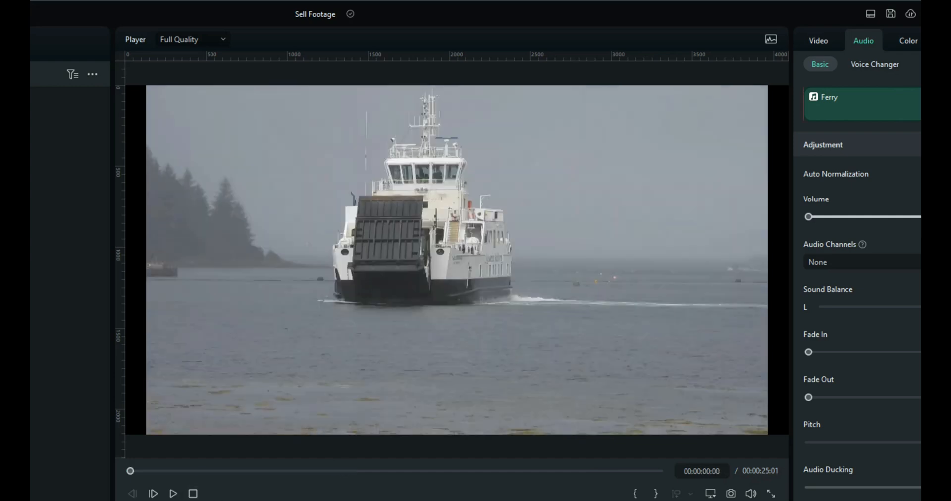
# - Open the export settings for the Ferry footage and set the quality to Higher
pyautogui.click(821, 15)
pyautogui.click(820, 34)
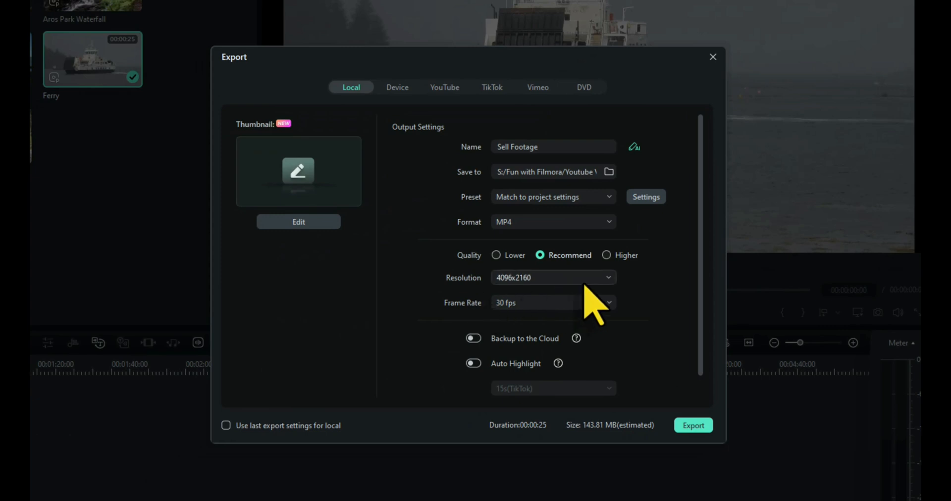
pyautogui.click(606, 255)
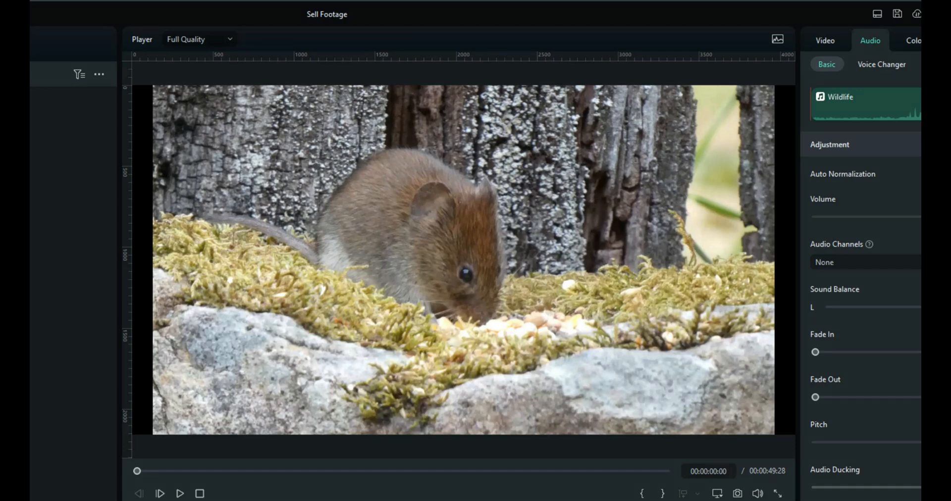
# - Preview the Wildlife clip from its start and look through its footage for sections to sell
pyautogui.click(180, 493)
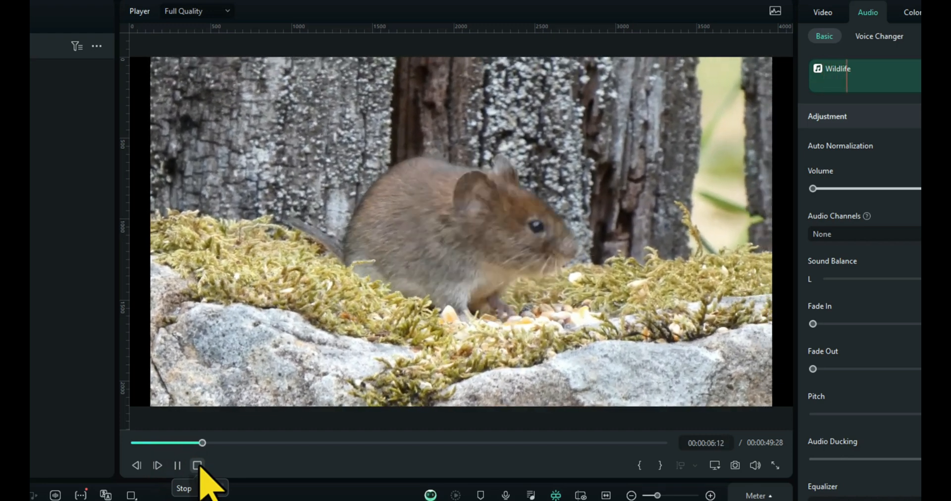
pyautogui.click(198, 466)
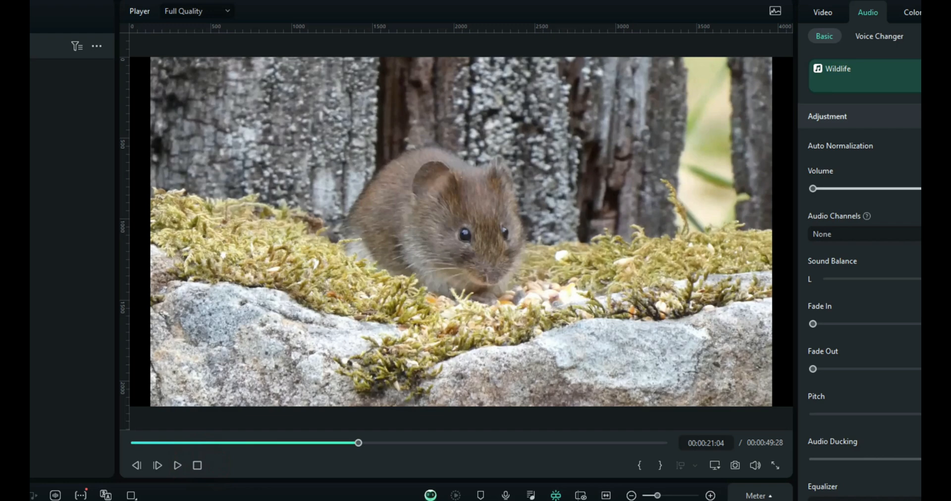
pyautogui.press('Right')
pyautogui.press('Right')
pyautogui.press('Right')
pyautogui.press('Right')
pyautogui.press('Right')
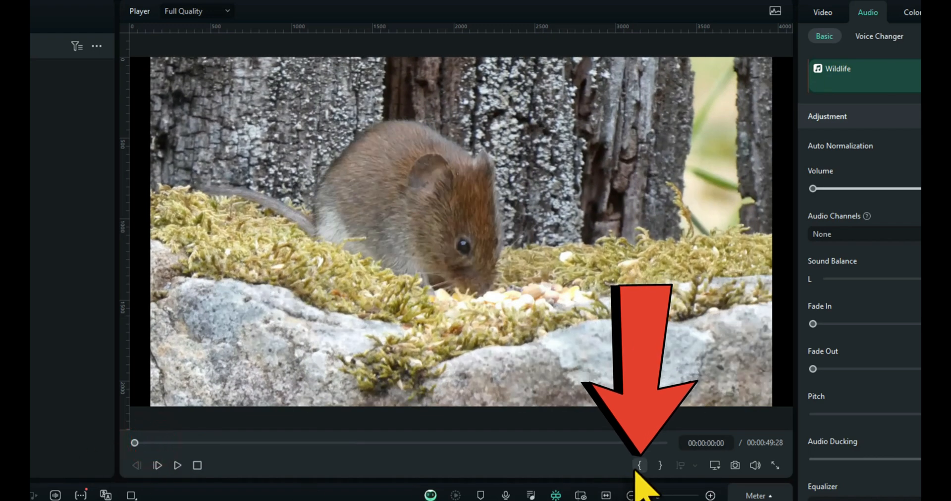
# - Mark a range on the Wildlife clip from its start to about 00:00:25
pyautogui.click(638, 467)
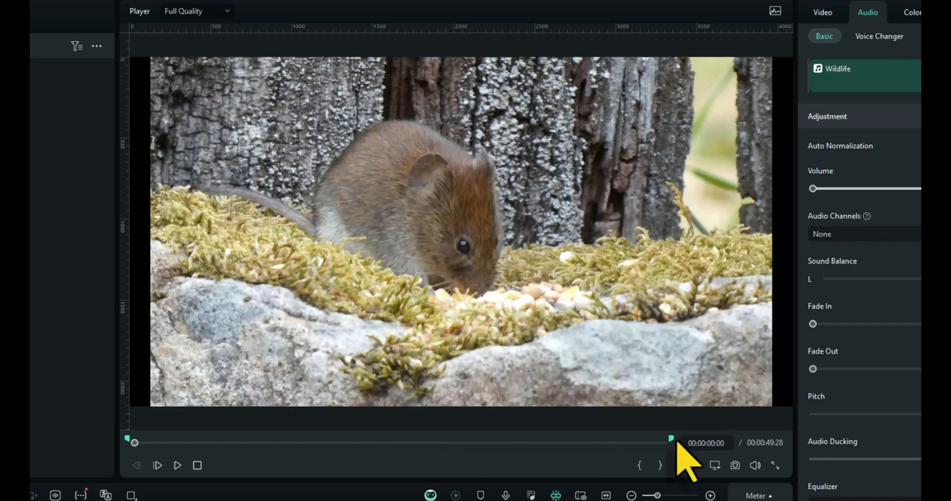
pyautogui.moveTo(671, 440); pyautogui.dragTo(406, 455)
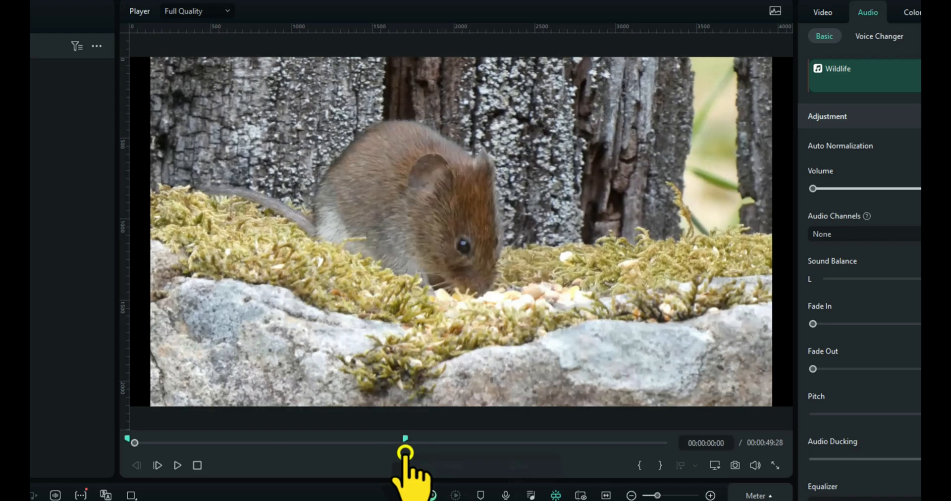
pyautogui.rightClick(404, 451)
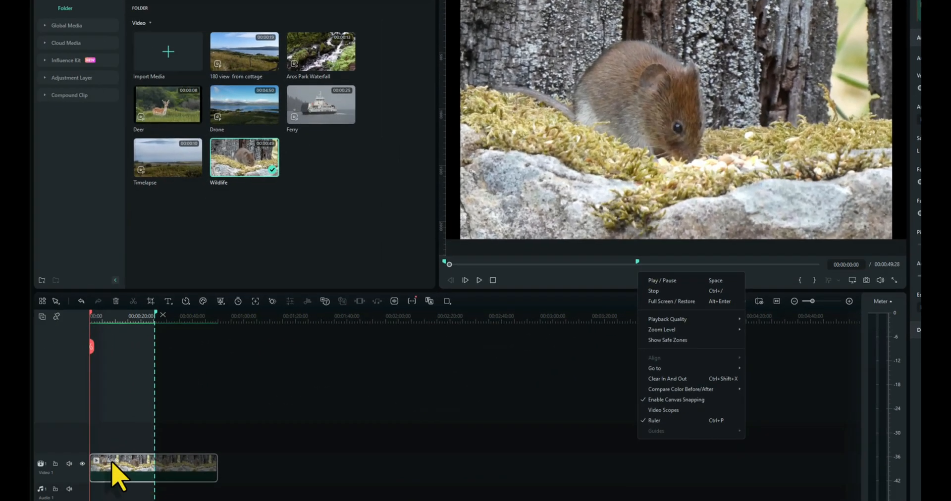
# - Open the export settings for the selected Wildlife range, set the quality to Higher, and close them without exporting
pyautogui.click(112, 463)
pyautogui.rightClick(112, 463)
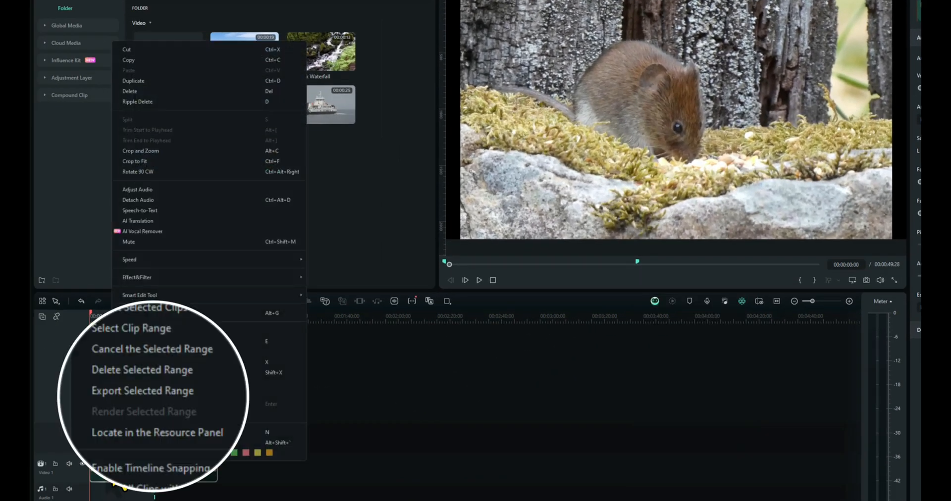
pyautogui.click(170, 395)
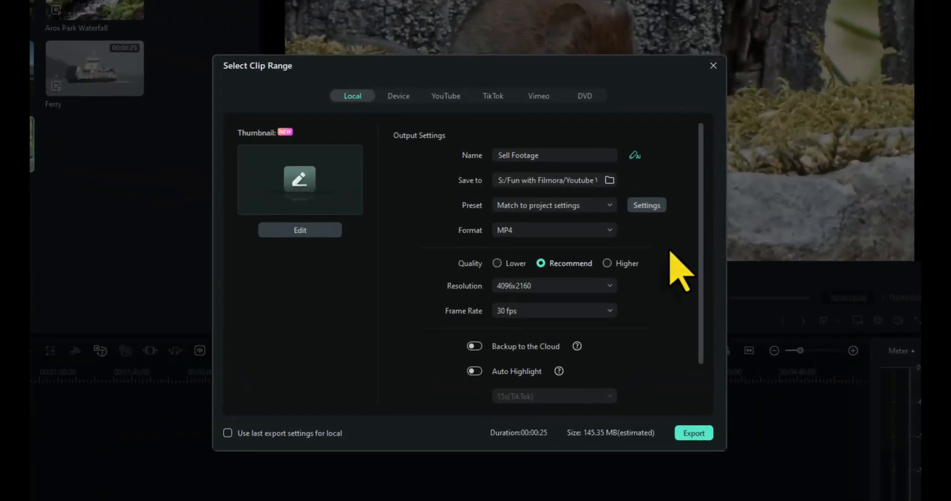
pyautogui.click(606, 263)
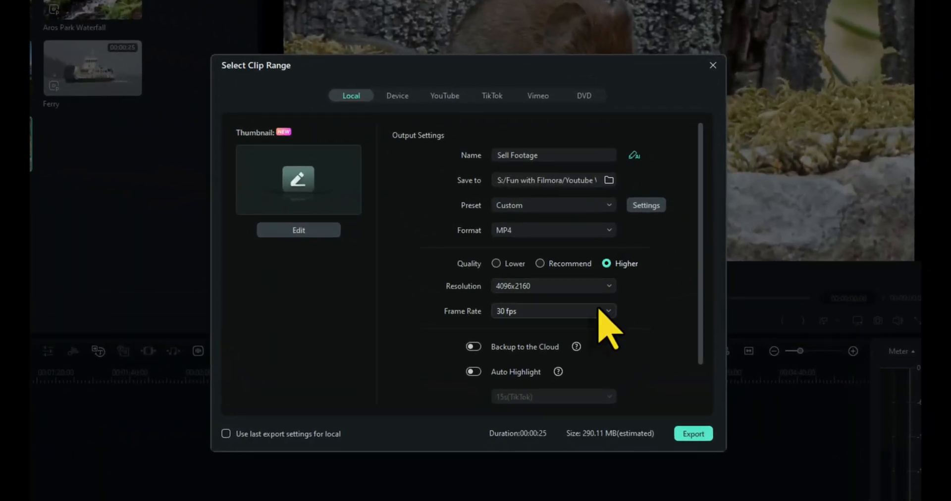
pyautogui.click(713, 65)
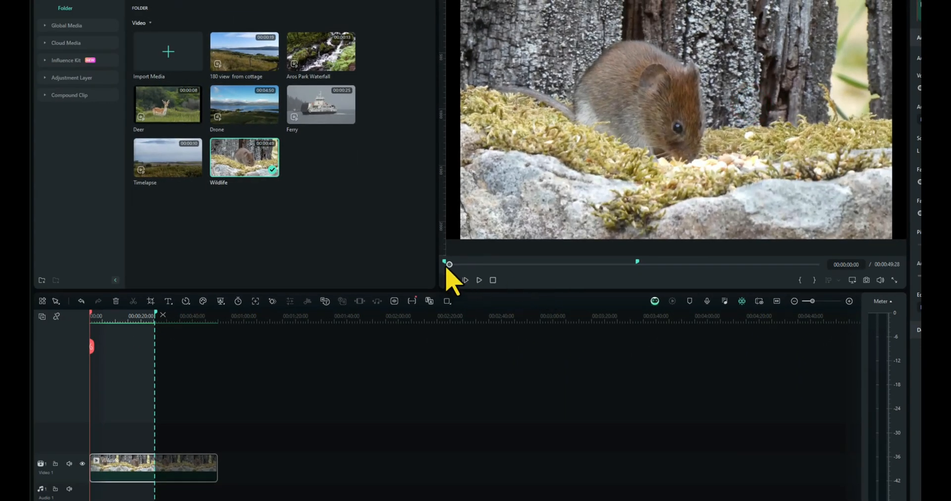
# - Change the Wildlife range to run from about 00:00:25 to the clip's end, with the playhead at its in point
pyautogui.moveTo(611, 265); pyautogui.dragTo(821, 262)
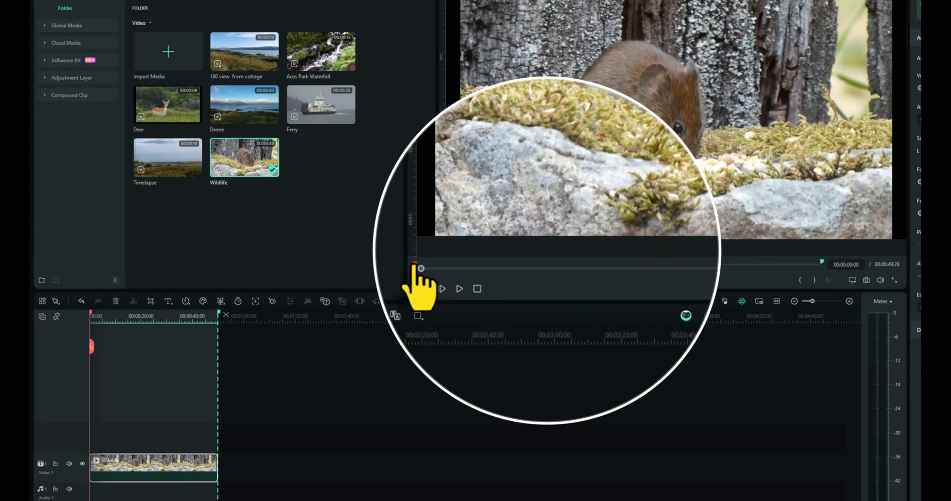
pyautogui.moveTo(414, 265); pyautogui.dragTo(657, 265)
pyautogui.click(155, 317)
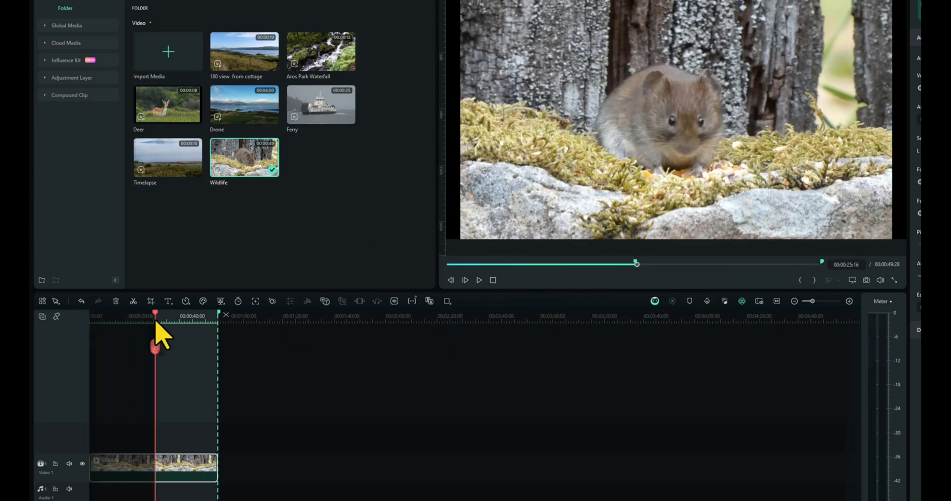
# - Preview the start of the second Wildlife range and open the export of that selected range
pyautogui.click(479, 281)
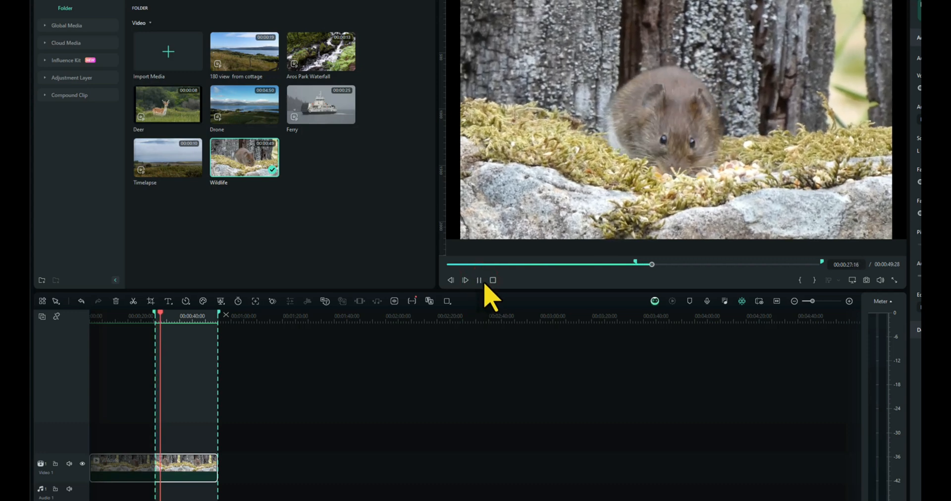
pyautogui.click(480, 281)
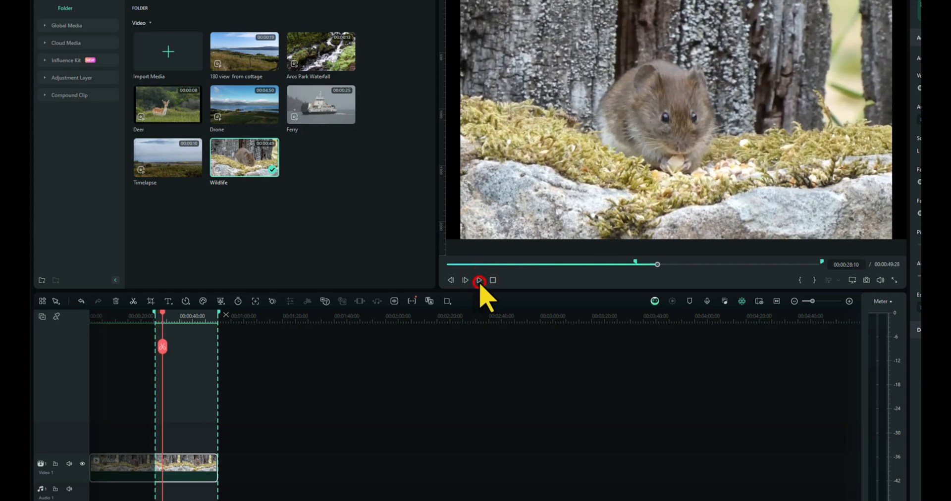
pyautogui.rightClick(192, 465)
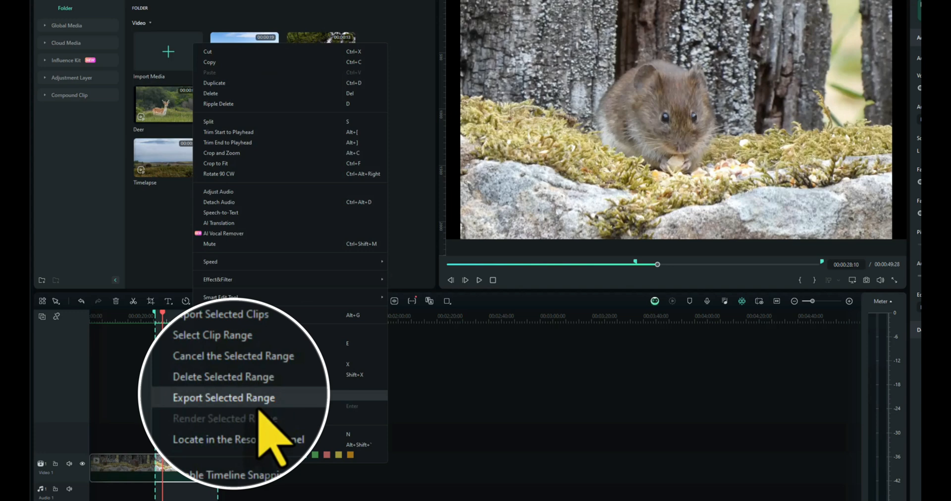
pyautogui.click(643, 380)
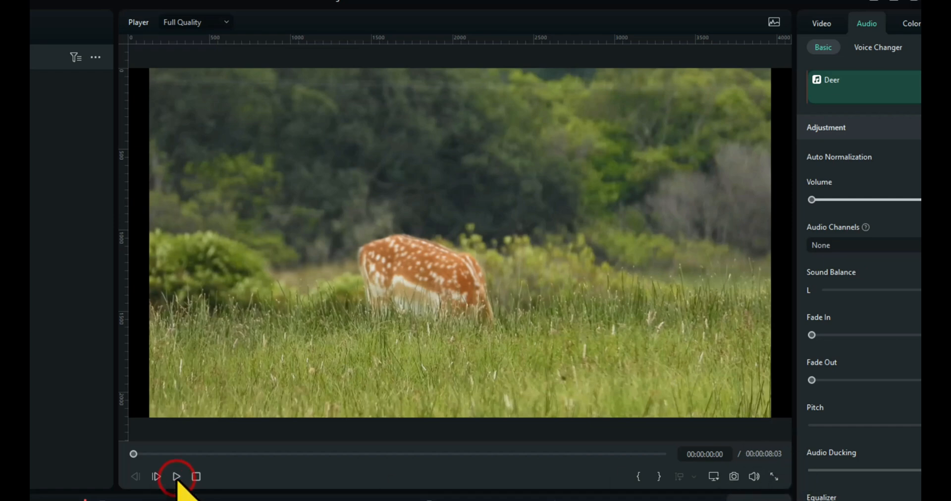
# - Play and scrub through the Deer clip, and mark an in point around where the deer raises its head
pyautogui.click(176, 477)
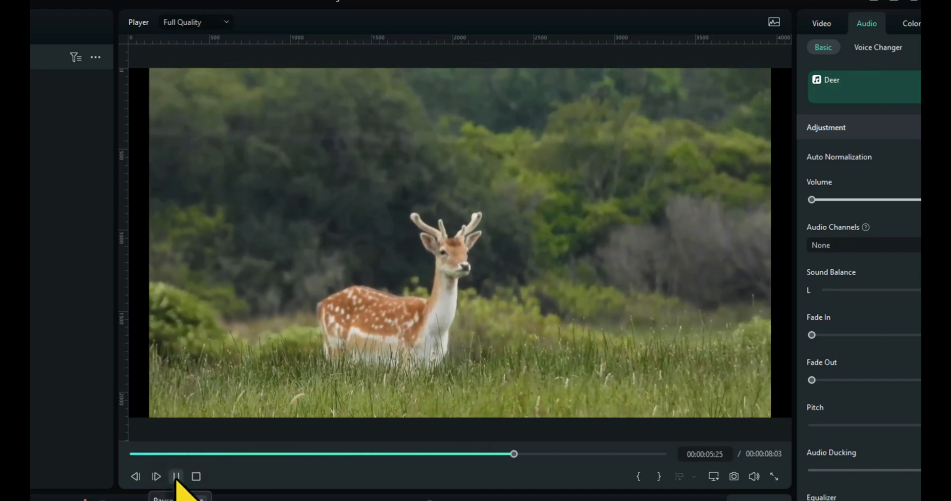
pyautogui.click(177, 477)
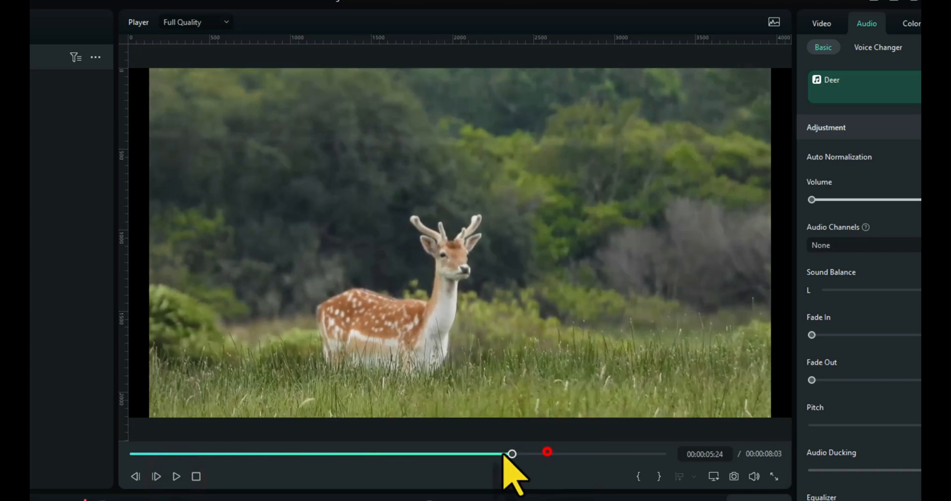
pyautogui.moveTo(504, 455); pyautogui.dragTo(185, 454)
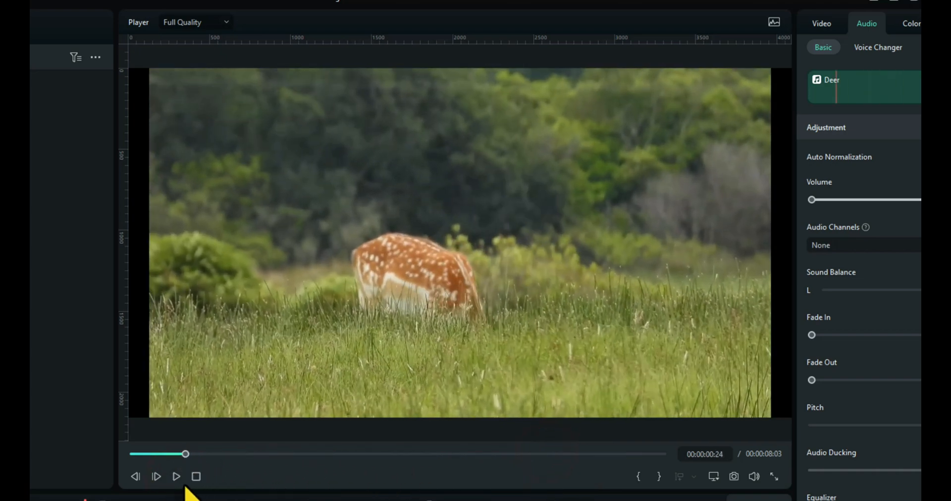
pyautogui.click(177, 476)
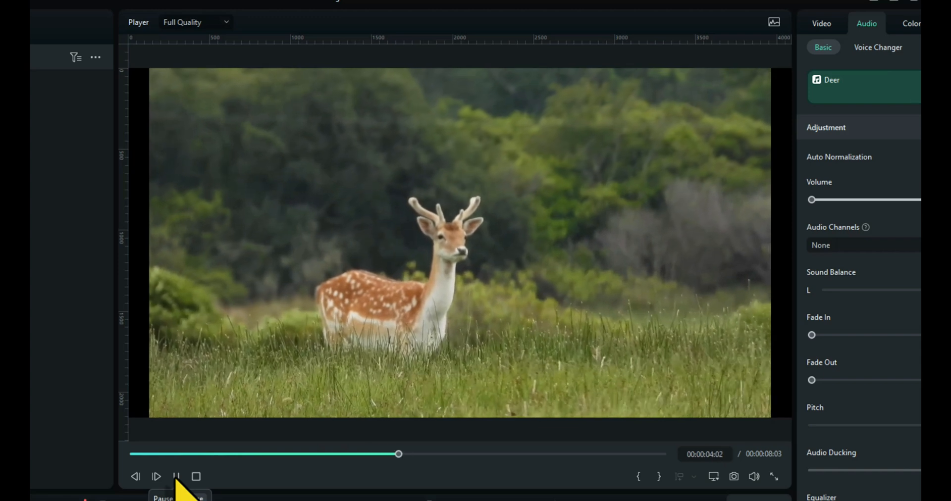
pyautogui.click(175, 476)
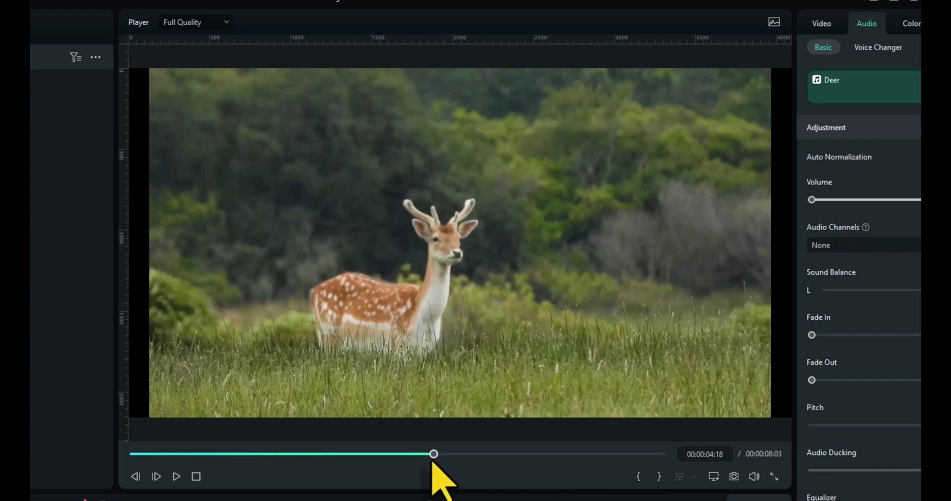
pyautogui.moveTo(434, 454); pyautogui.dragTo(263, 454)
pyautogui.press('i')
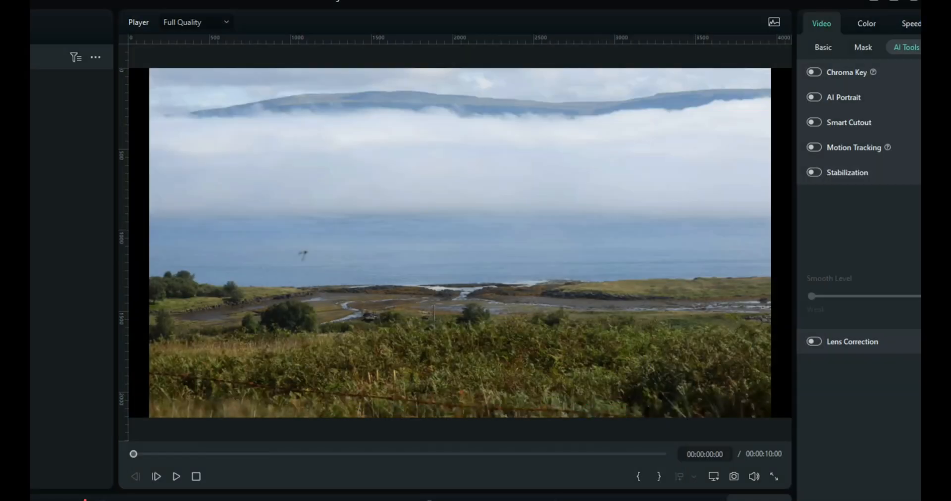
# - Preview the Timelapse clip from its start
pyautogui.click(176, 478)
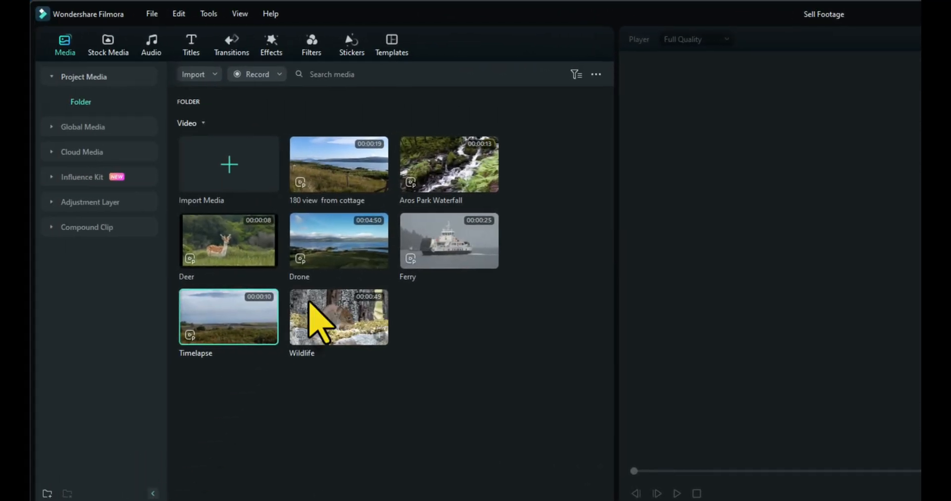
# - Add the Drone clip to the start of the Video 1 track and briefly preview it
pyautogui.moveTo(336, 266); pyautogui.dragTo(355, 336)
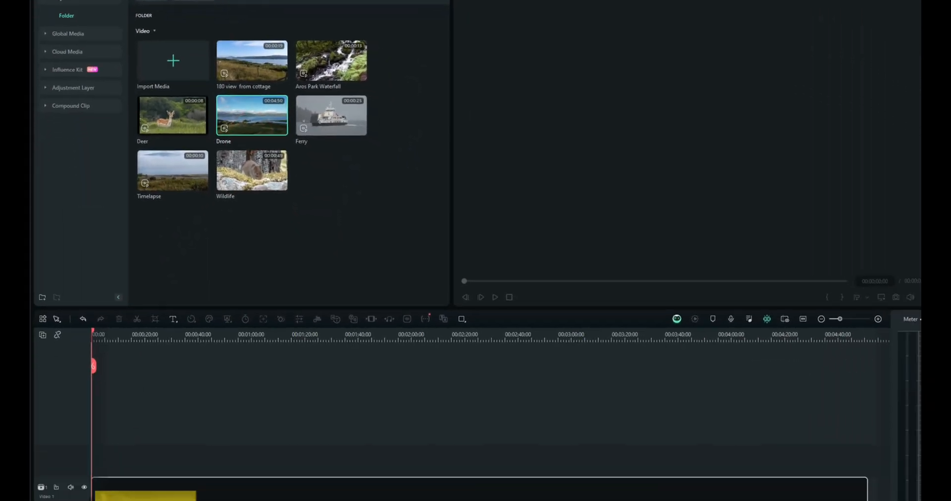
pyautogui.moveTo(146, 496); pyautogui.dragTo(144, 495)
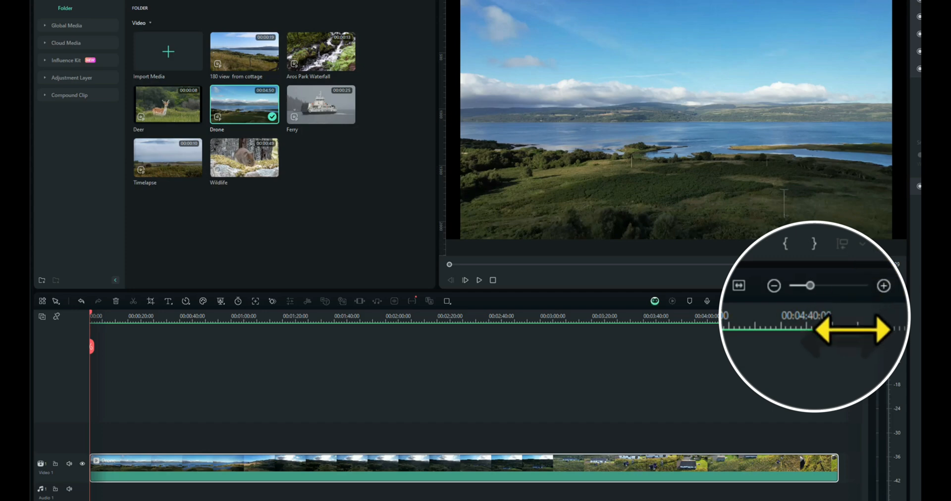
pyautogui.click(479, 280)
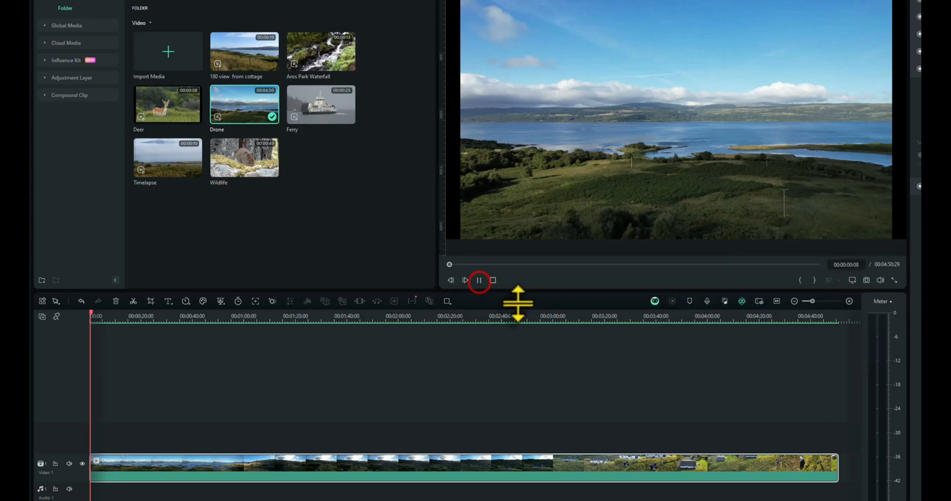
pyautogui.click(493, 280)
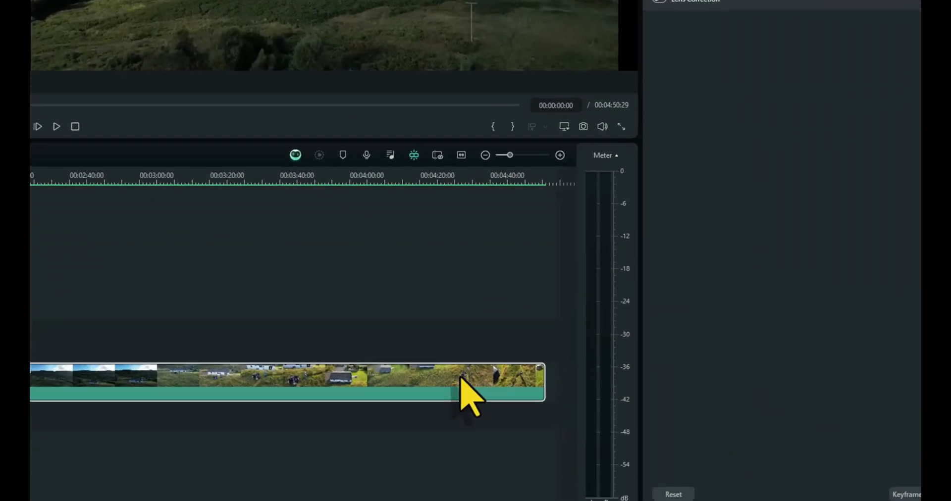
# - Show the speed control on the Drone clip and make the Video 1 track slightly taller
pyautogui.rightClick(775, 463)
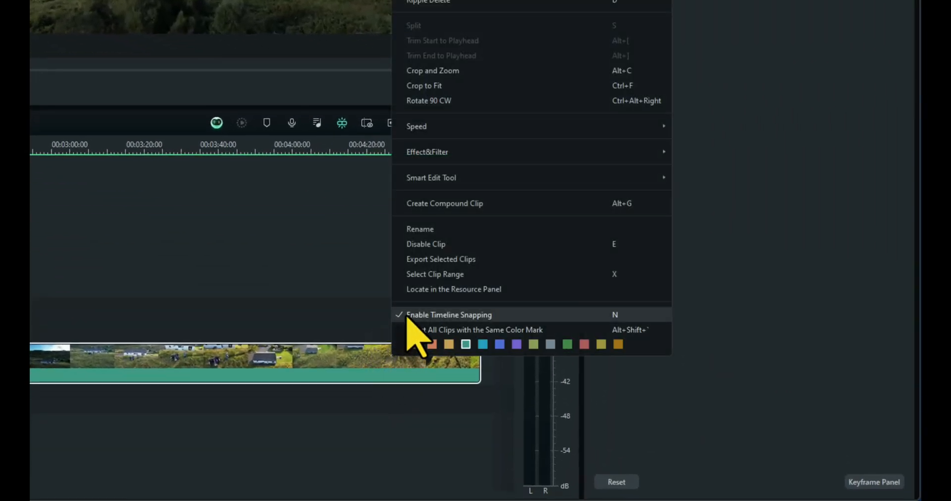
pyautogui.moveTo(528, 124)
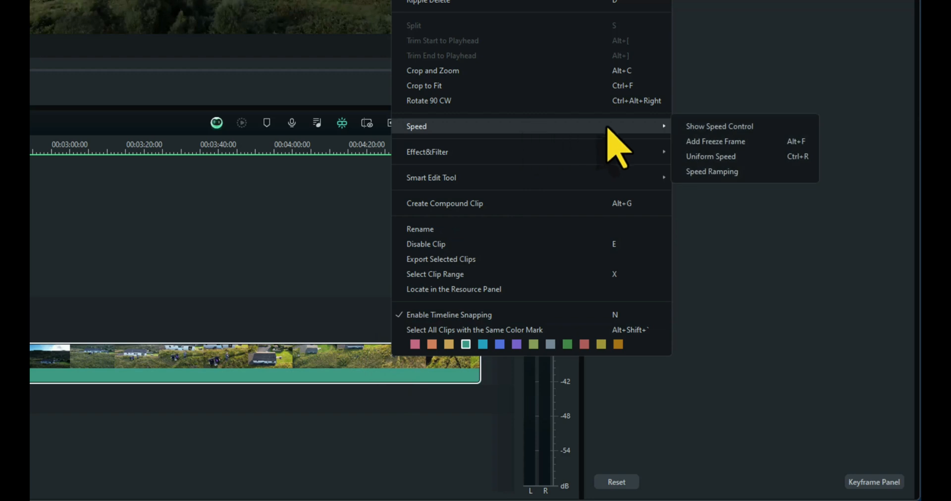
pyautogui.click(736, 124)
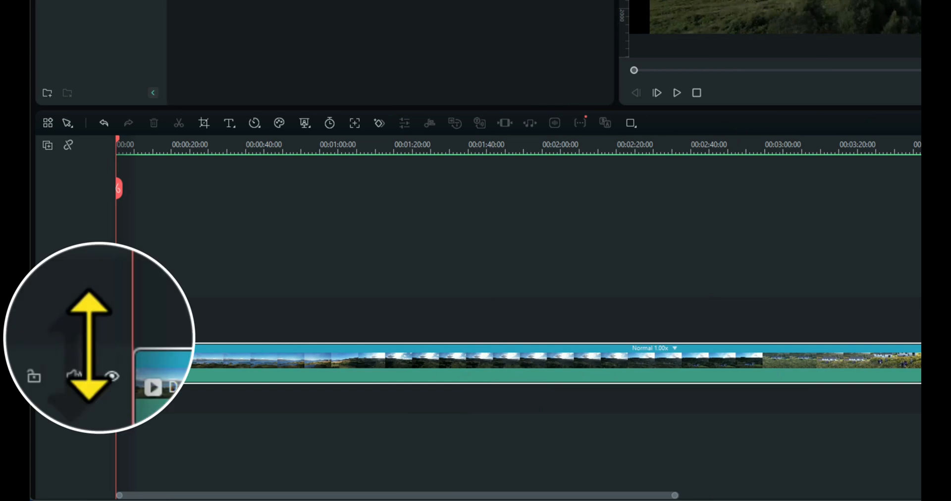
pyautogui.moveTo(94, 342); pyautogui.dragTo(287, 333)
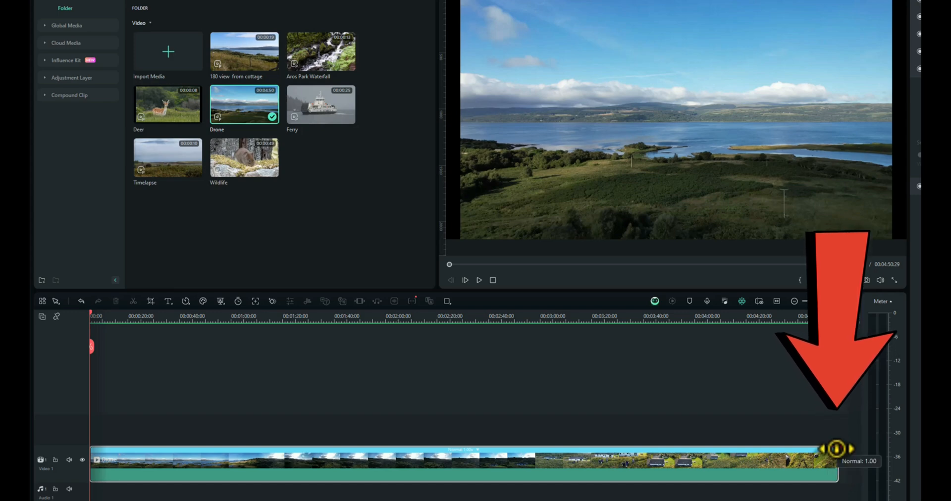
# - Speed up the Drone clip until it lasts about 30 seconds, preview it, and open the export options
pyautogui.moveTo(836, 449); pyautogui.dragTo(166, 495)
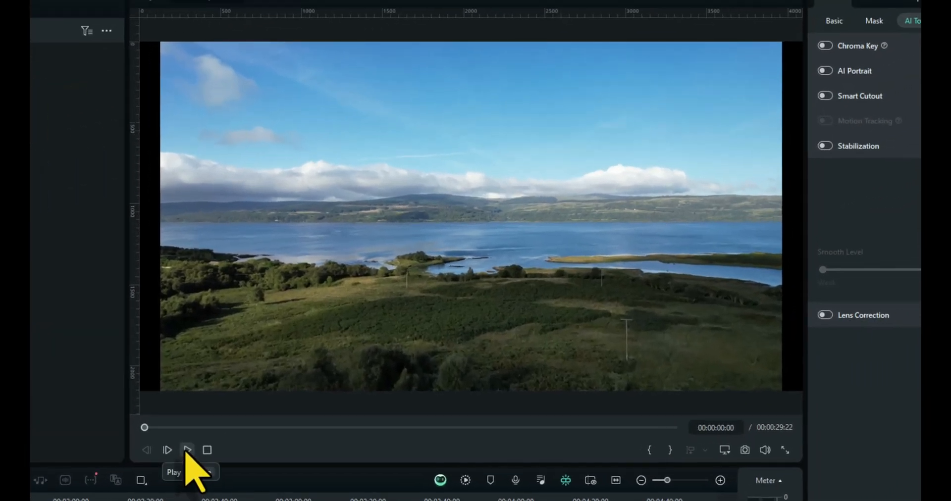
pyautogui.click(187, 451)
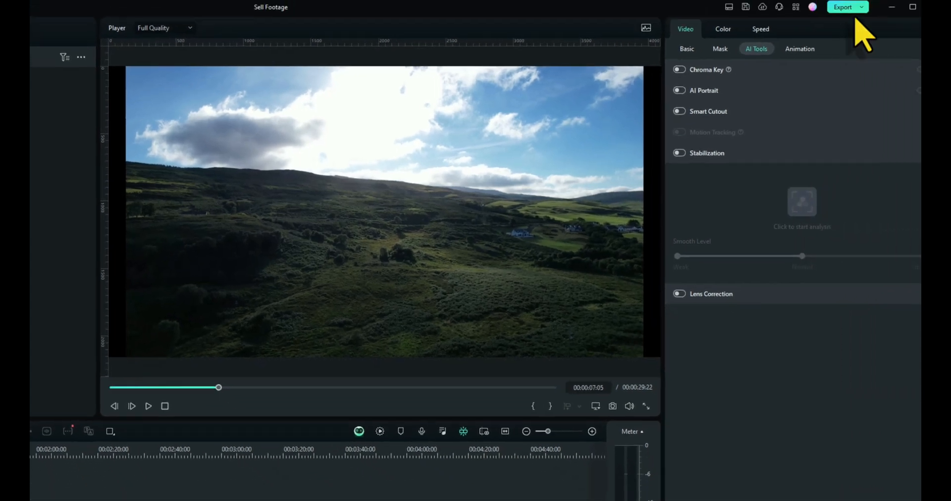
pyautogui.click(839, 11)
pyautogui.click(840, 28)
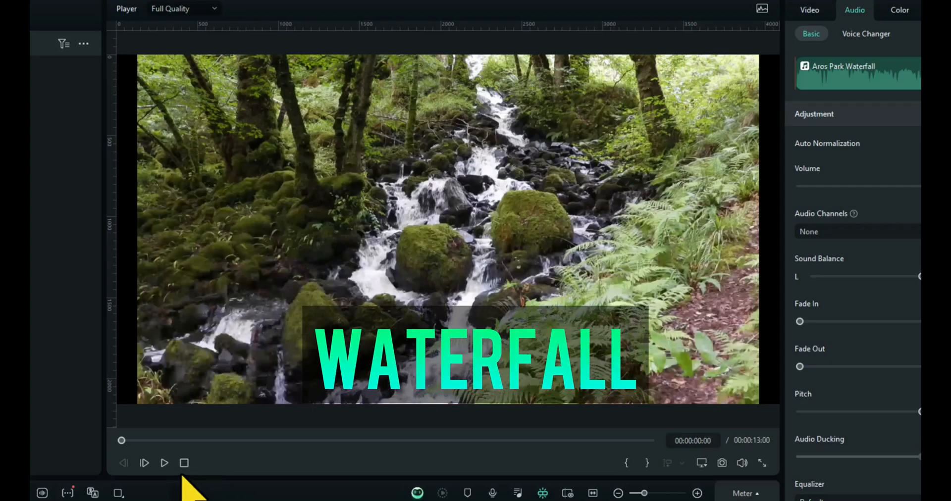
# - Play the Aros Park Waterfall clip from its start, pausing at several points to examine the camera movement
pyautogui.click(164, 463)
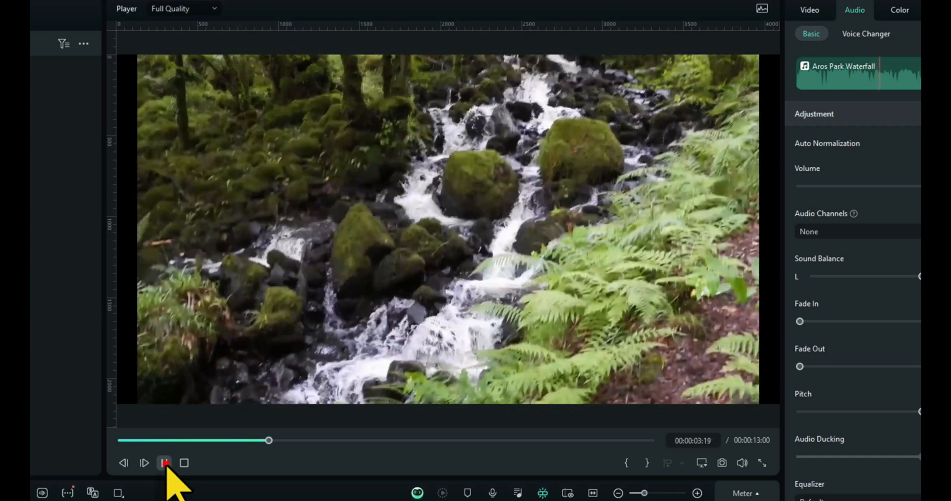
pyautogui.click(165, 463)
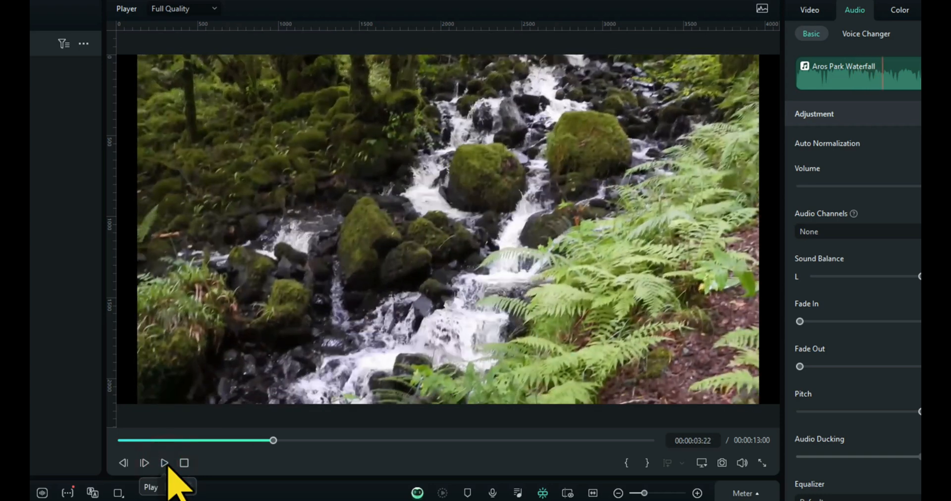
pyautogui.click(166, 464)
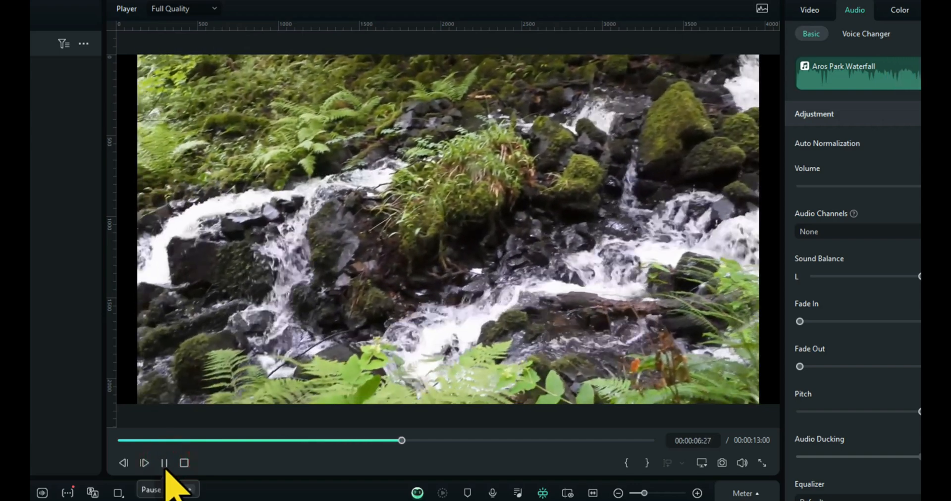
pyautogui.click(165, 464)
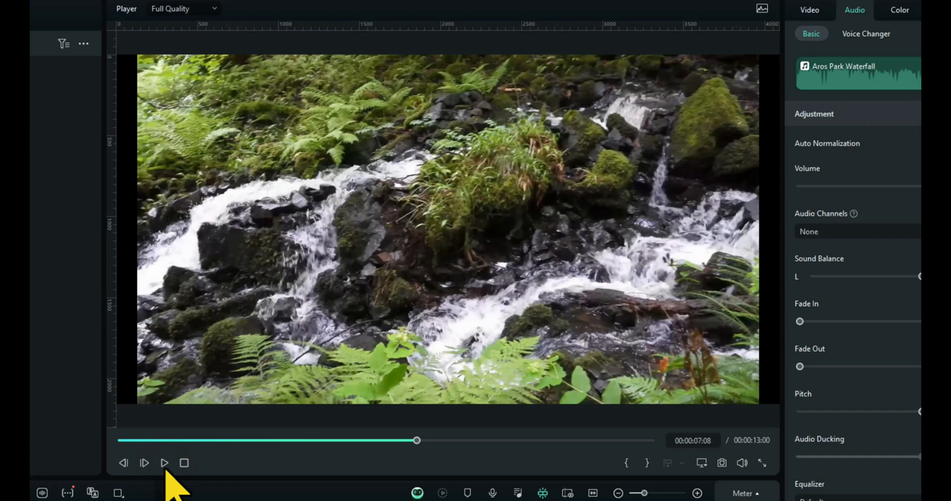
pyautogui.click(165, 463)
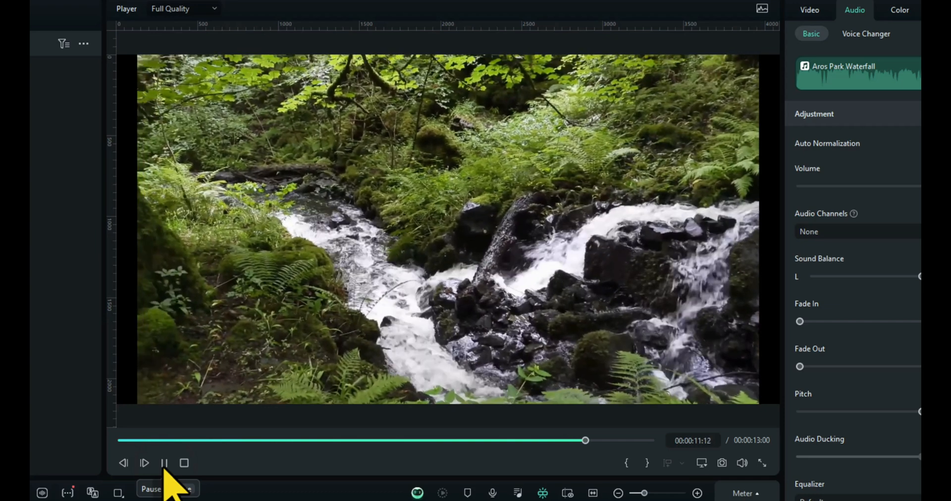
pyautogui.click(164, 465)
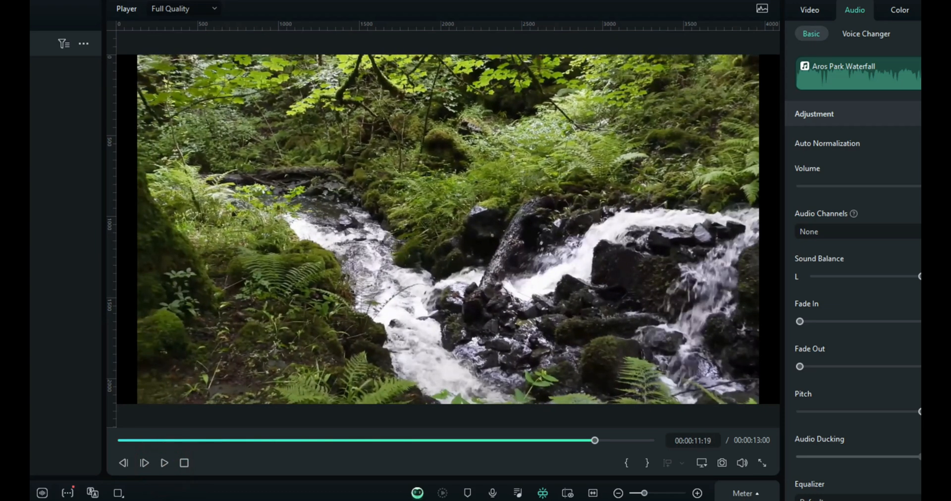
# - Step back through the waterfall clip's closing frames and replay its opening seconds from the start
pyautogui.press('Left')
pyautogui.press('Left')
pyautogui.press('Left')
pyautogui.press('Left')
pyautogui.press('Left')
pyautogui.press('Left')
pyautogui.press('Left')
pyautogui.press('Left')
pyautogui.press('Left')
pyautogui.press('Left')
pyautogui.press('Left')
pyautogui.press('Left')
pyautogui.press('Left')
pyautogui.press('Left')
pyautogui.press('Left')
pyautogui.press('Left')
pyautogui.press('Left')
pyautogui.press('Left')
pyautogui.press('Left')
pyautogui.press('Left')
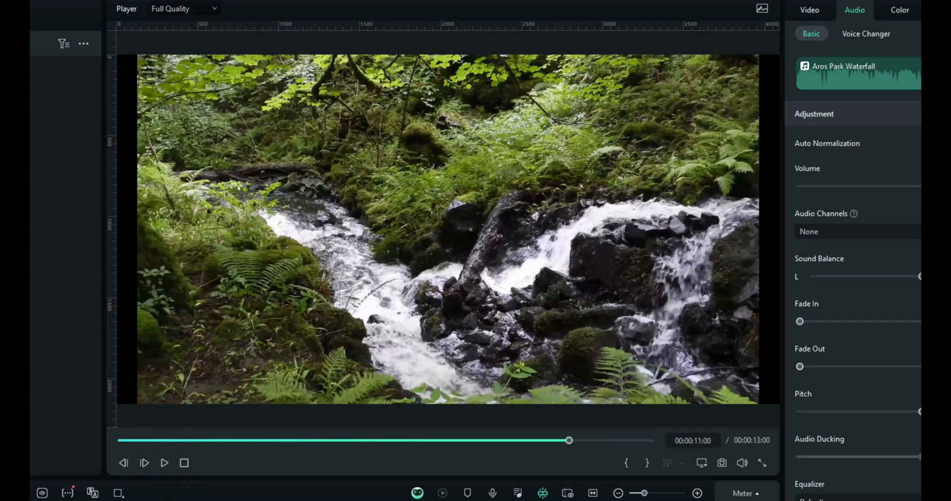
pyautogui.moveTo(554, 440); pyautogui.dragTo(122, 441)
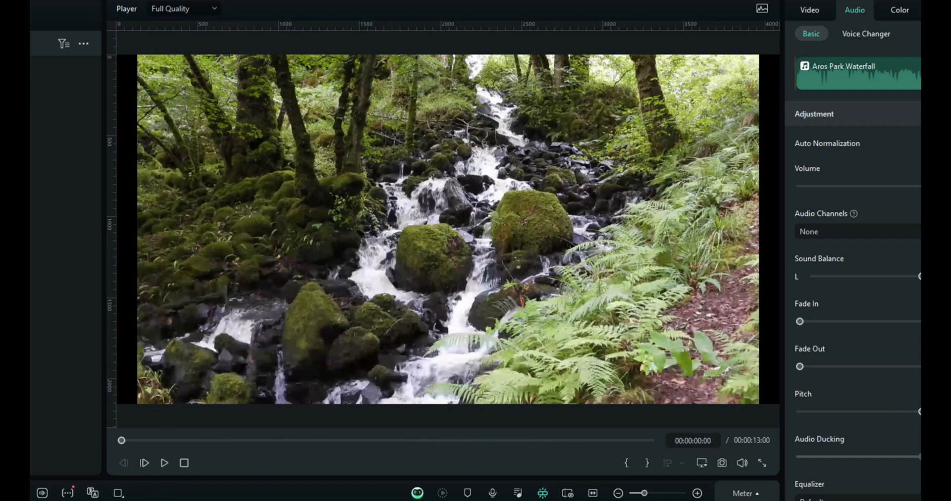
pyautogui.click(163, 463)
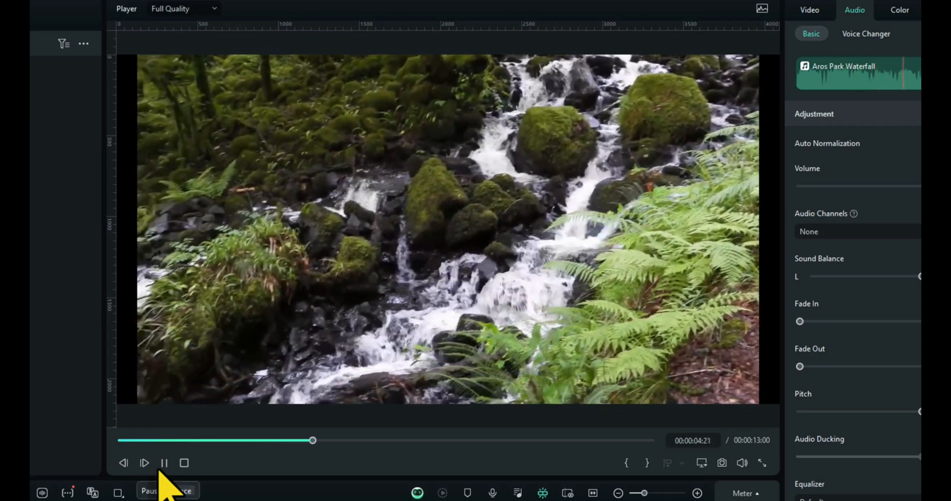
pyautogui.click(159, 466)
pyautogui.press('Home')
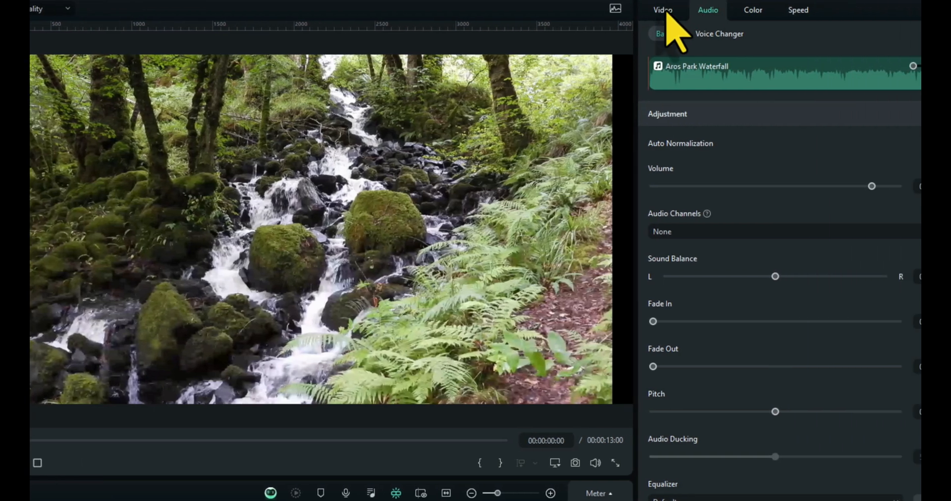
# - Enable Stabilization on the Aros Park Waterfall clip, analyse it at the Normal smooth level, and play the result
pyautogui.click(810, 9)
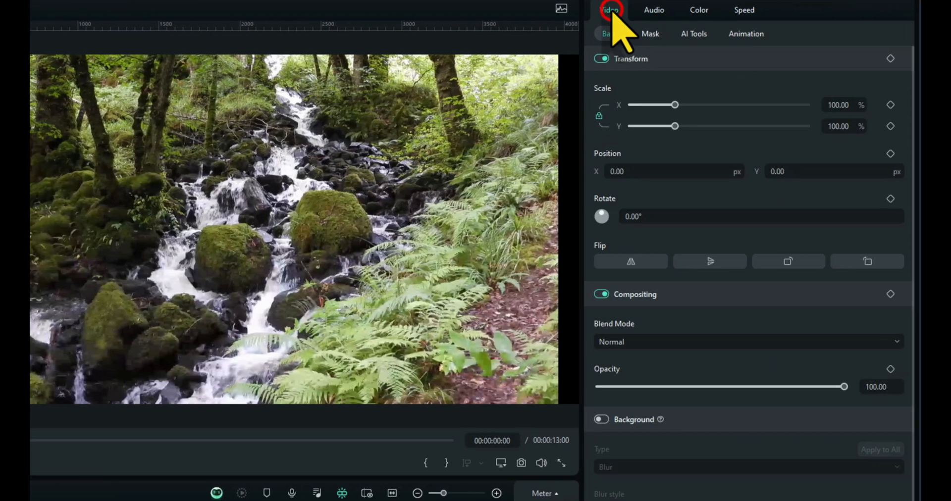
pyautogui.click(691, 35)
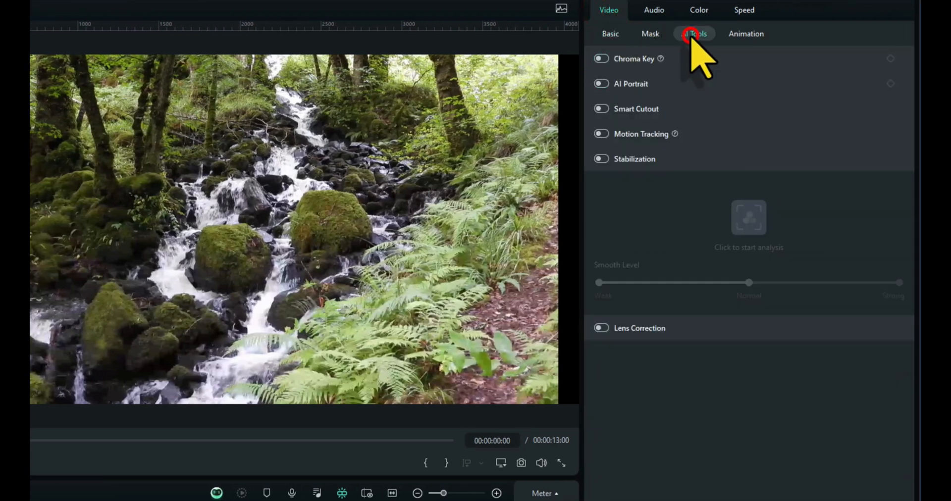
pyautogui.click(663, 159)
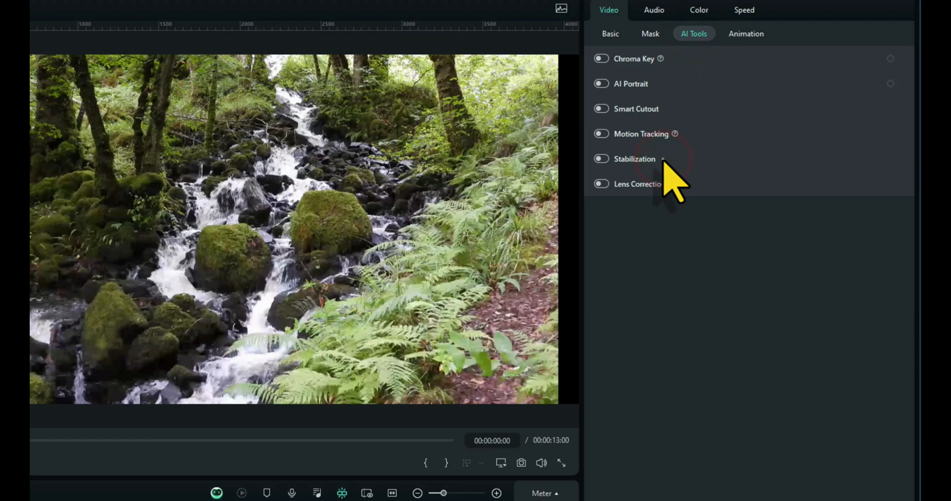
pyautogui.click(663, 159)
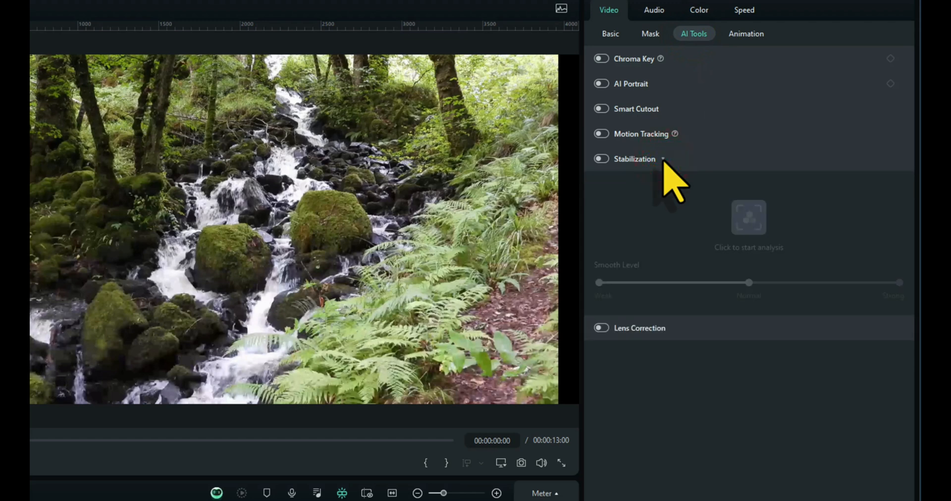
pyautogui.click(602, 159)
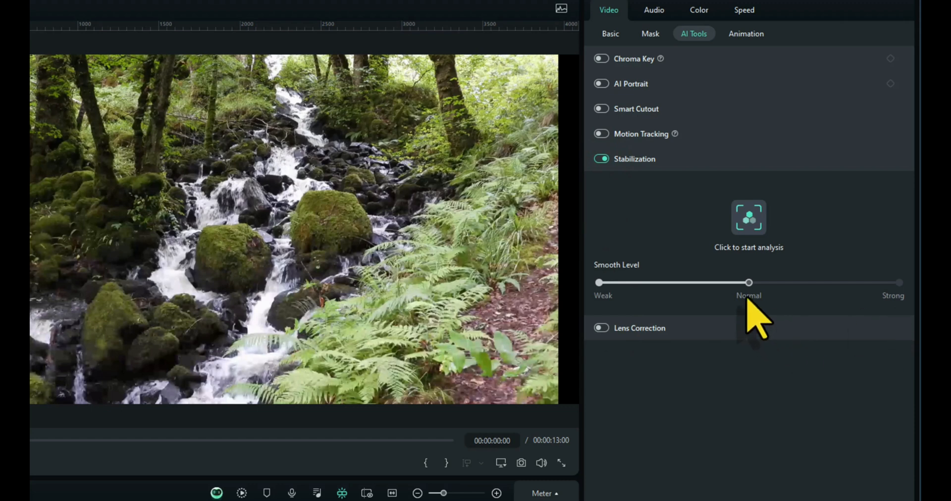
pyautogui.click(751, 228)
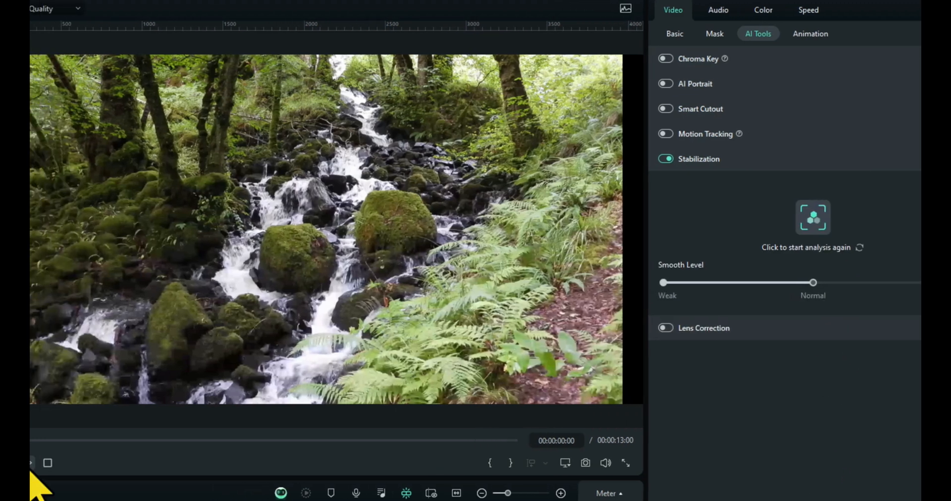
pyautogui.click(159, 461)
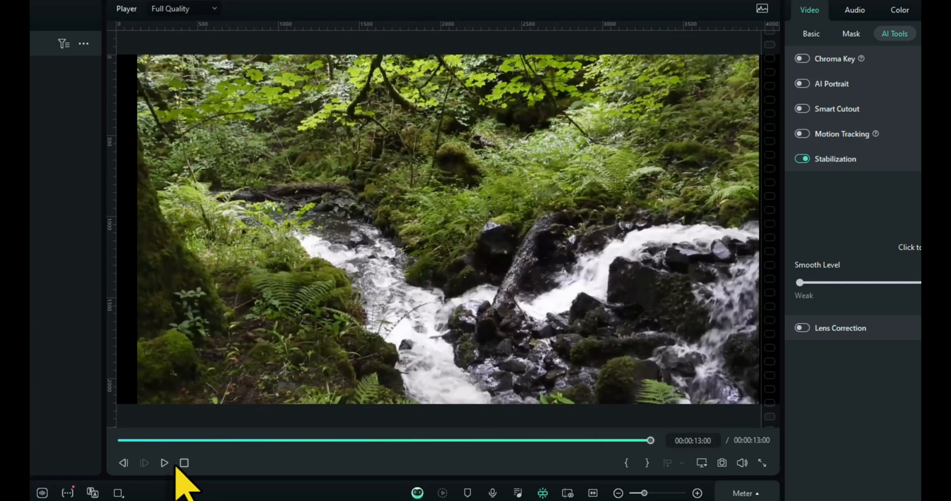
pyautogui.press('Home')
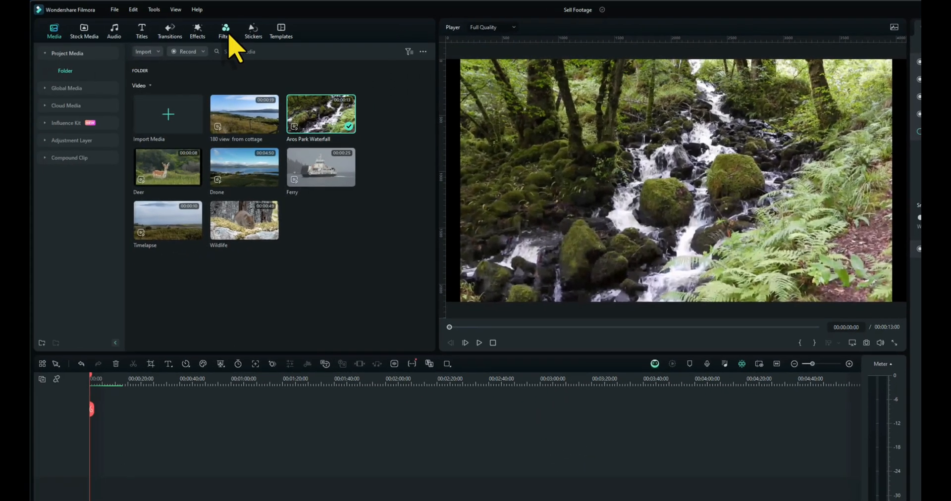
# - Search the filters for "vivid horizon", apply the Vivid Horizon filter to the waterfall clip, and preview it
pyautogui.click(226, 31)
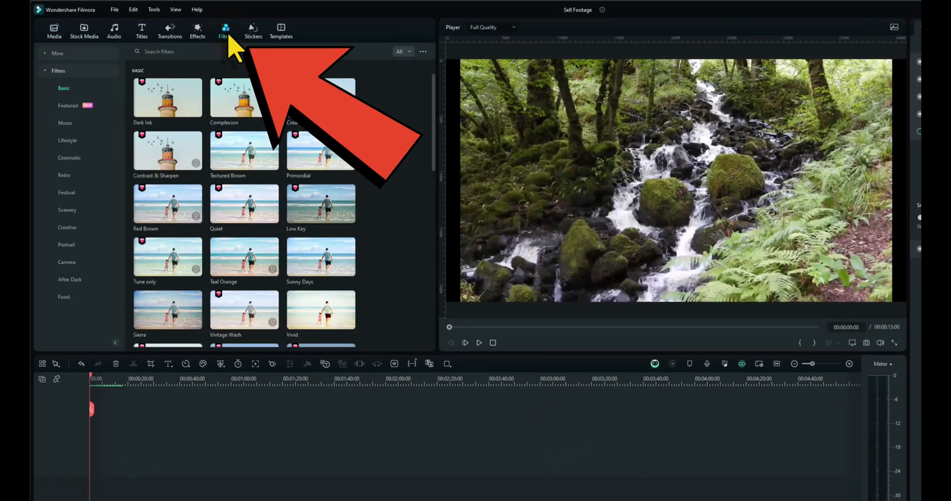
pyautogui.click(184, 53)
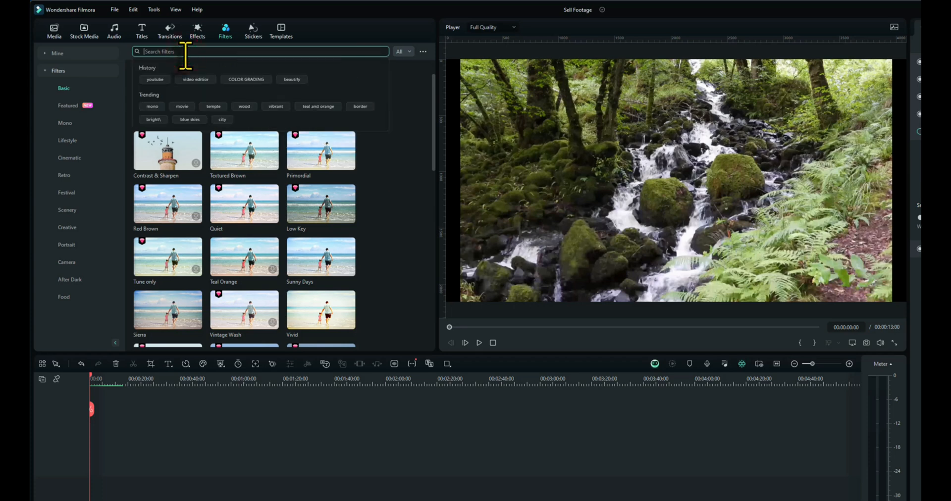
pyautogui.write('vivid')
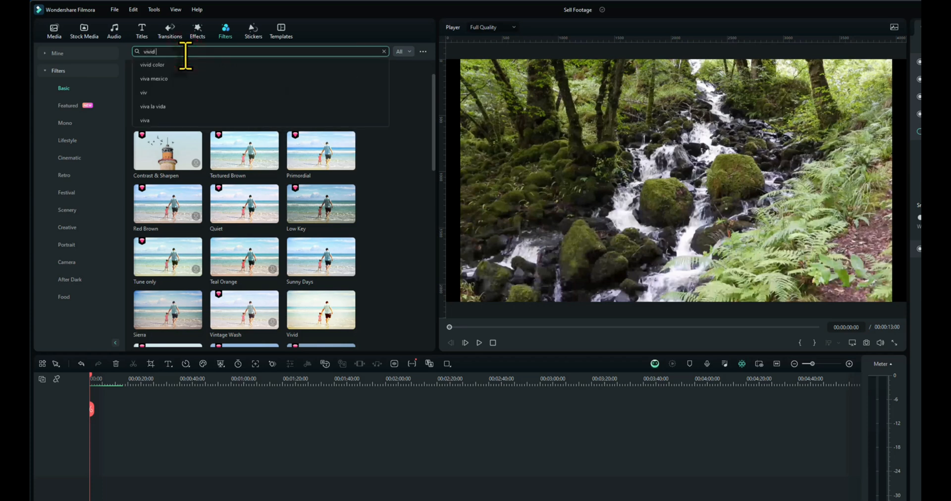
pyautogui.write(' horizon')
pyautogui.press('Return')
pyautogui.moveTo(165, 88); pyautogui.dragTo(112, 500)
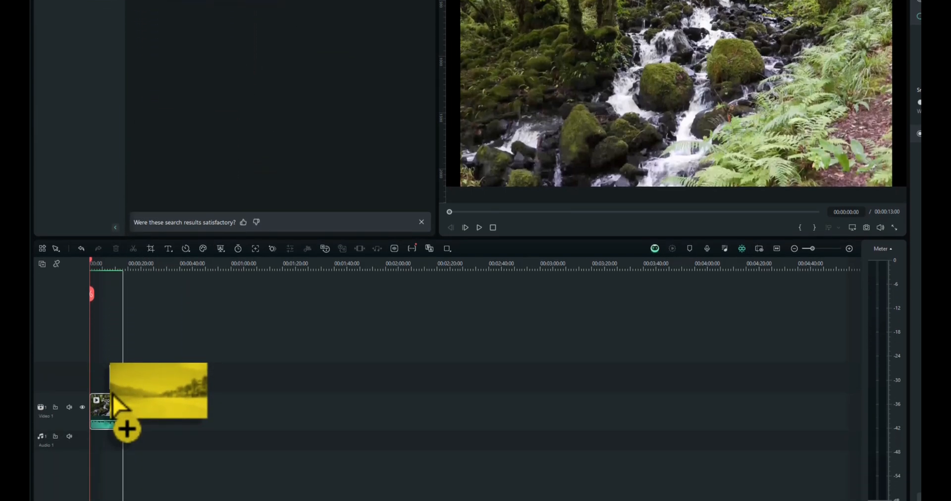
pyautogui.moveTo(111, 393); pyautogui.dragTo(106, 402)
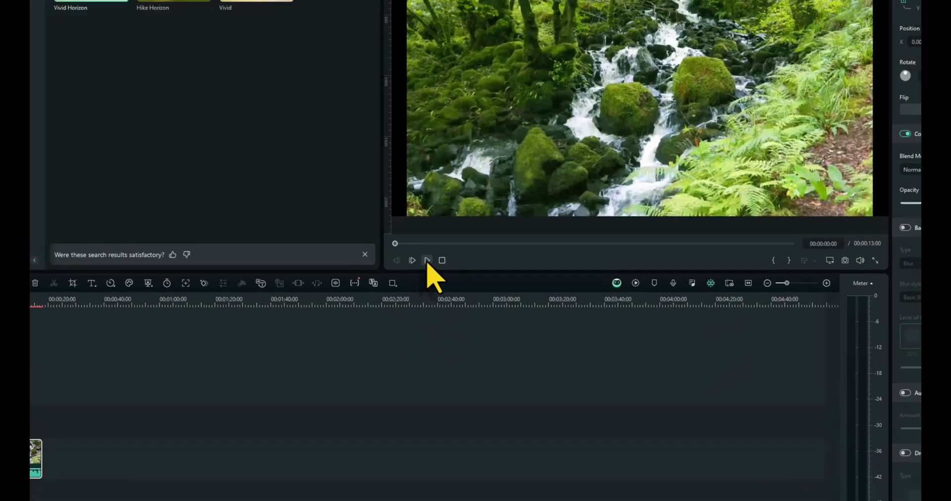
pyautogui.click(479, 217)
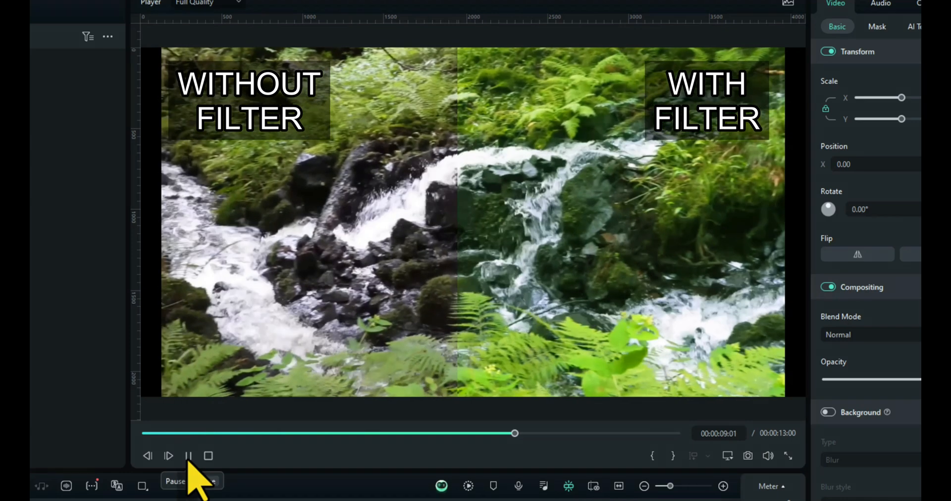
# - Try a temperature of -5 on the waterfall clip, and set its tint to -3
pyautogui.click(70, 101)
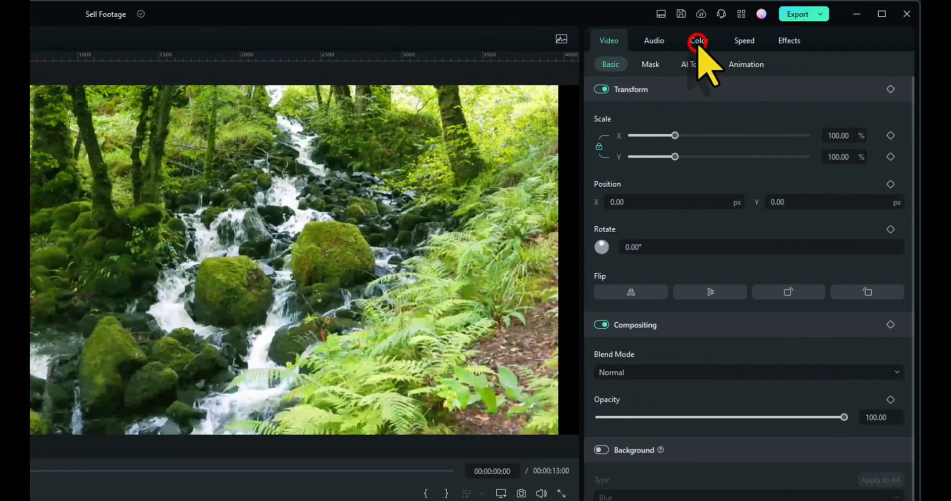
pyautogui.click(697, 42)
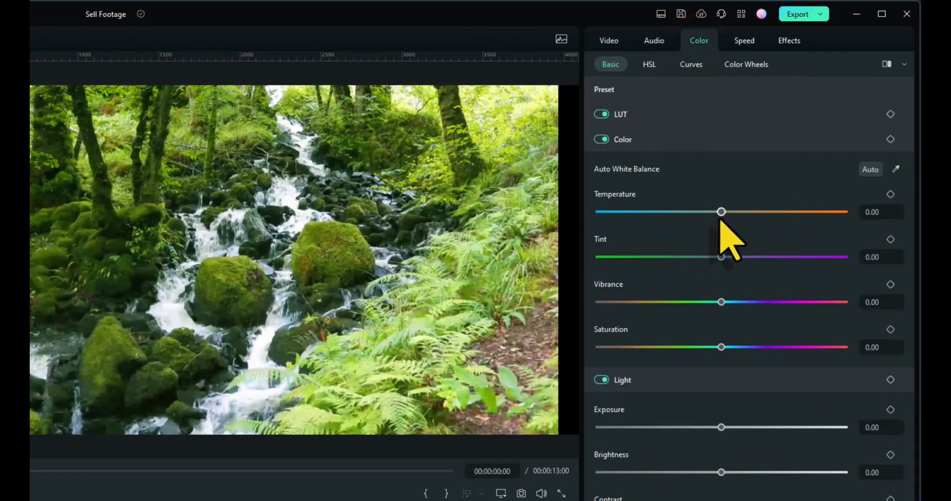
pyautogui.moveTo(719, 212)
pyautogui.mouseDown()
pyautogui.moveTo(675, 212)
pyautogui.moveTo(737, 212)
pyautogui.moveTo(715, 212)
pyautogui.mouseUp()
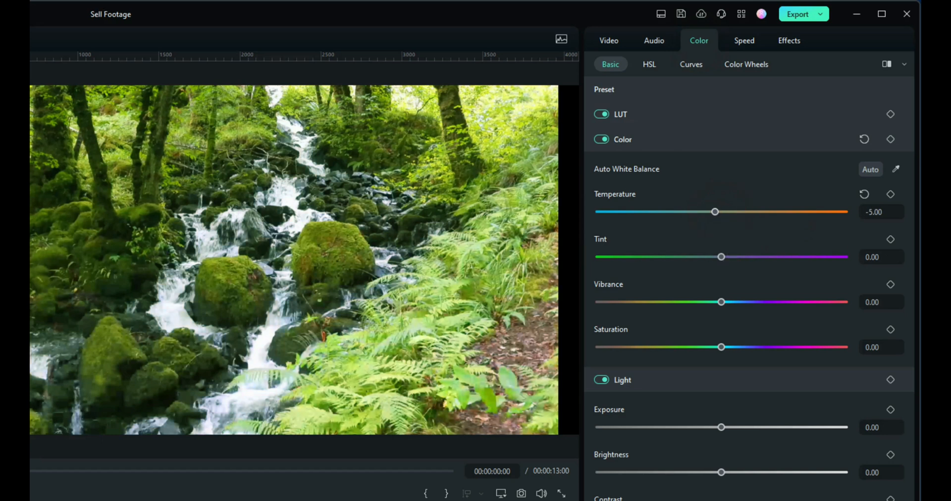
pyautogui.moveTo(721, 257)
pyautogui.mouseDown()
pyautogui.moveTo(760, 258)
pyautogui.moveTo(717, 259)
pyautogui.mouseUp()
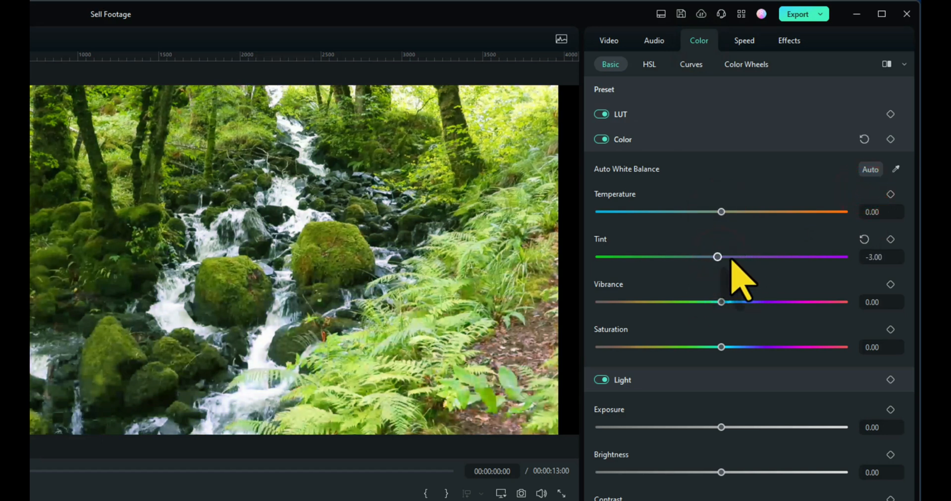